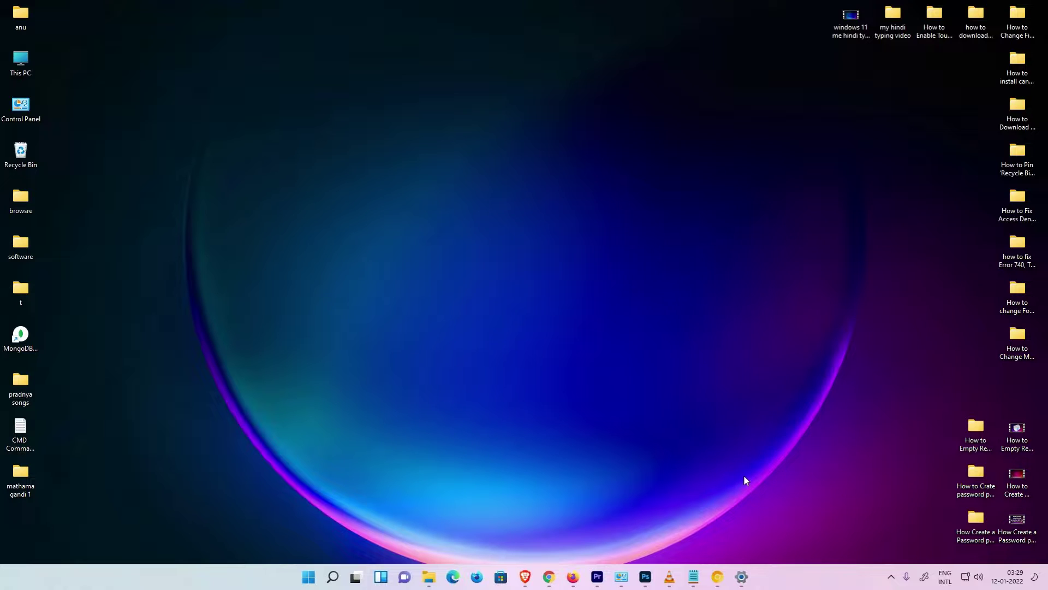
# - Bring Chrome forward and rerun the 'epson printer driver' Google search
pyautogui.click(716, 576)
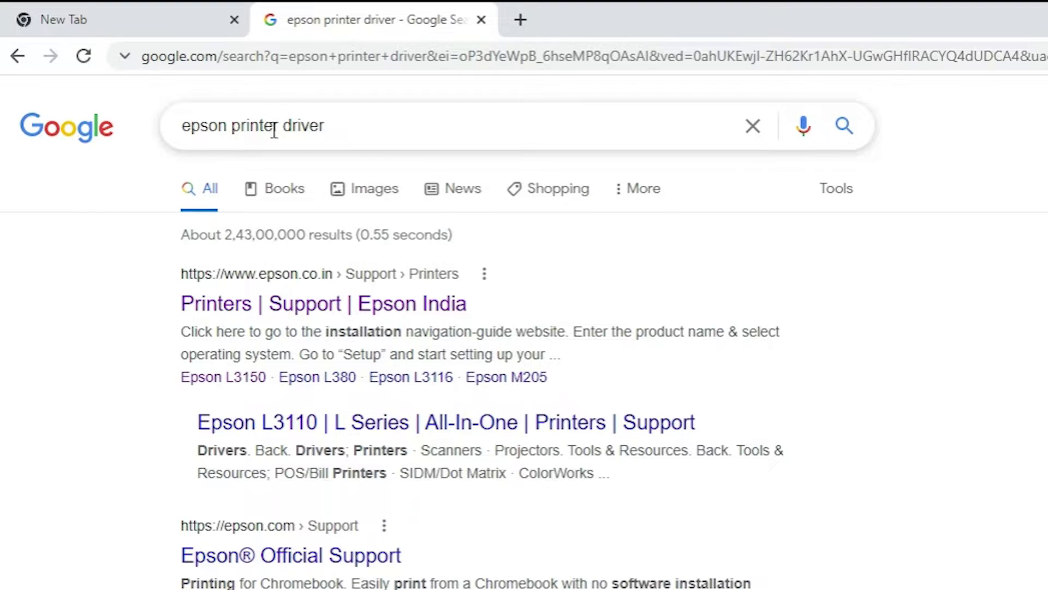
pyautogui.moveTo(327, 129); pyautogui.dragTo(157, 133)
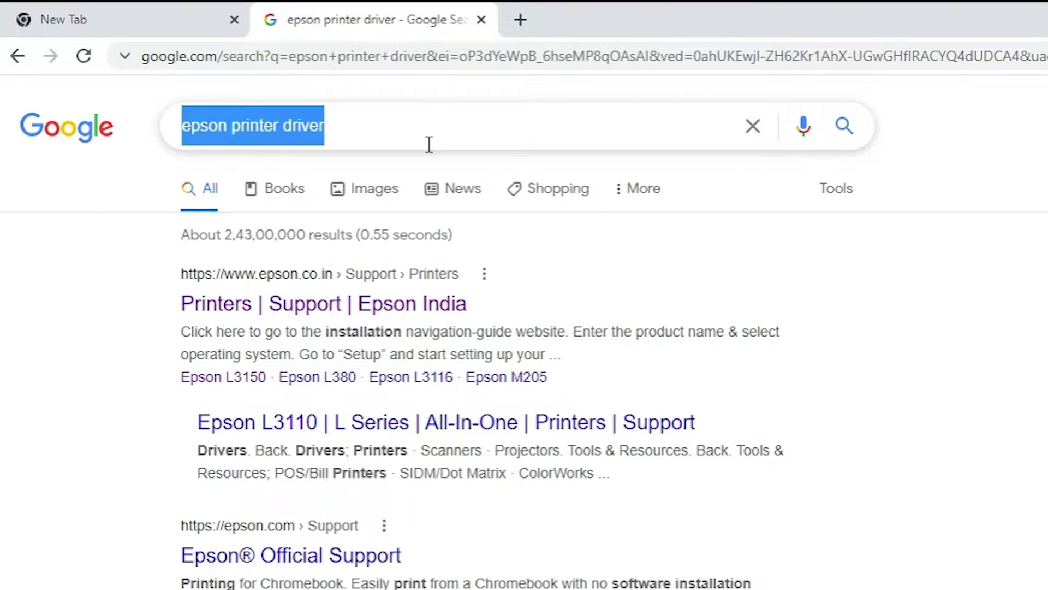
pyautogui.press('Return')
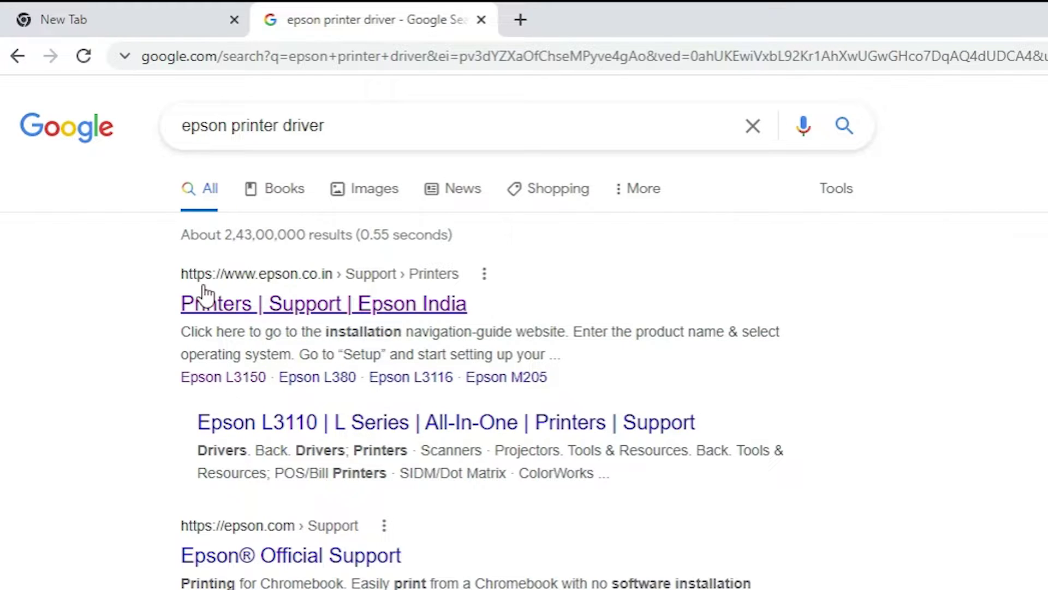
# - Open the Epson India printer support result in a new tab and switch to it
pyautogui.rightClick(290, 307)
pyautogui.click(363, 326)
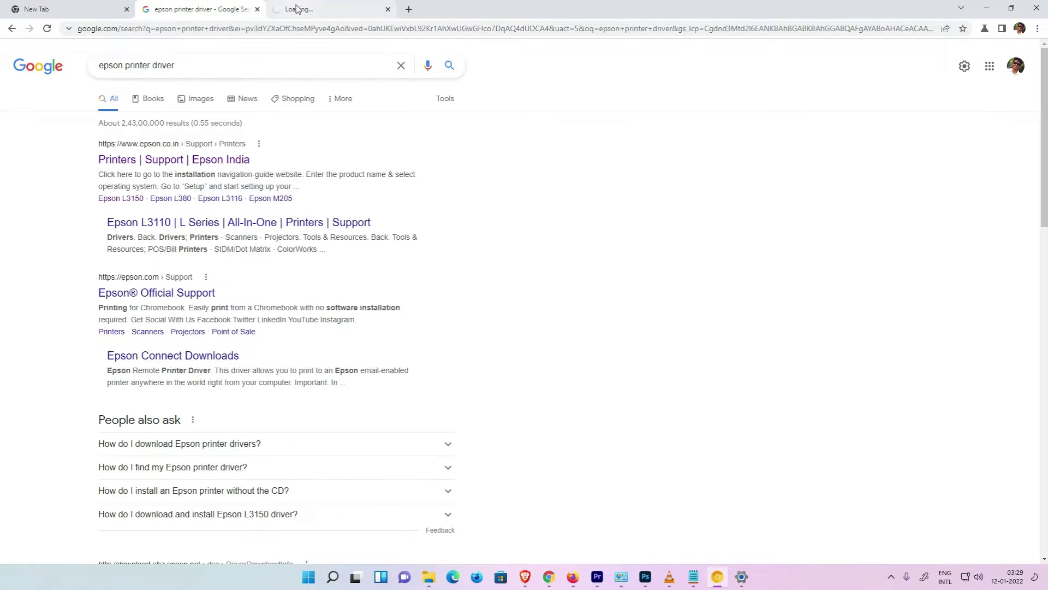
pyautogui.click(579, 19)
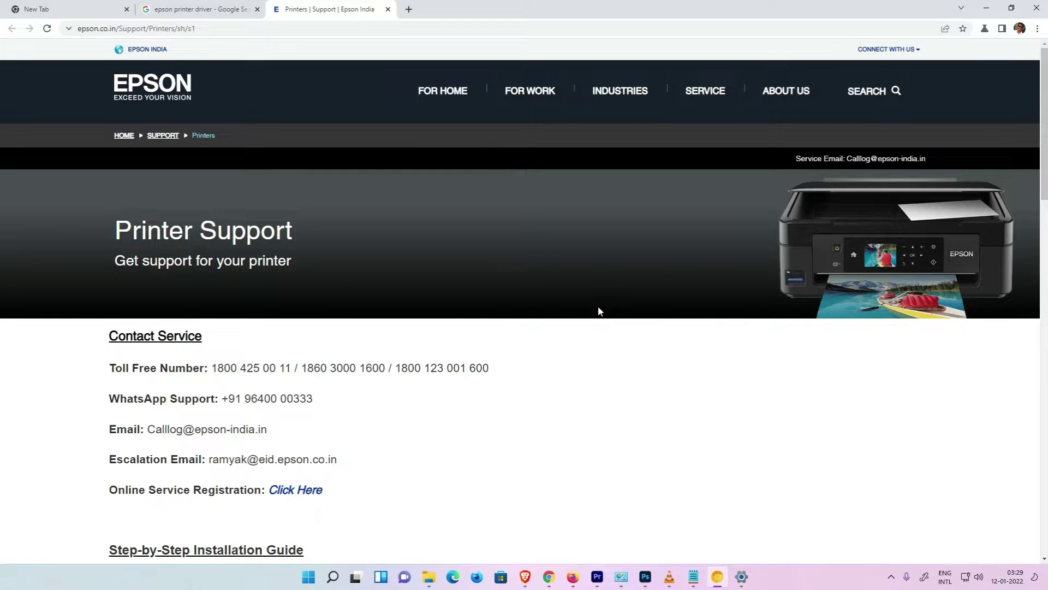
# - Search the Epson India site for 'L3150' and go to the EcoTank L3150 support page
pyautogui.click(870, 99)
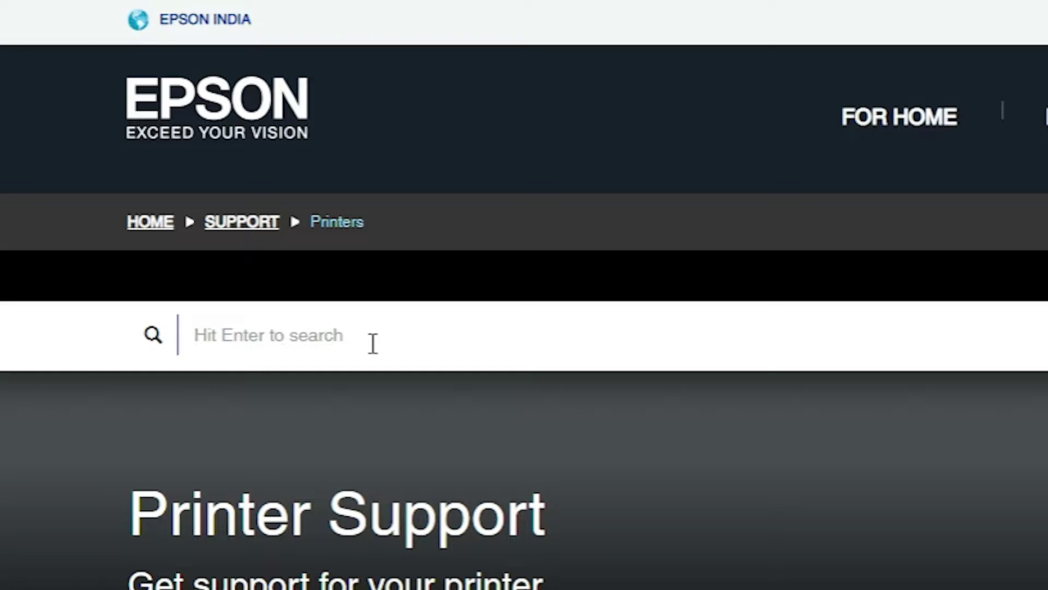
pyautogui.write('L3150')
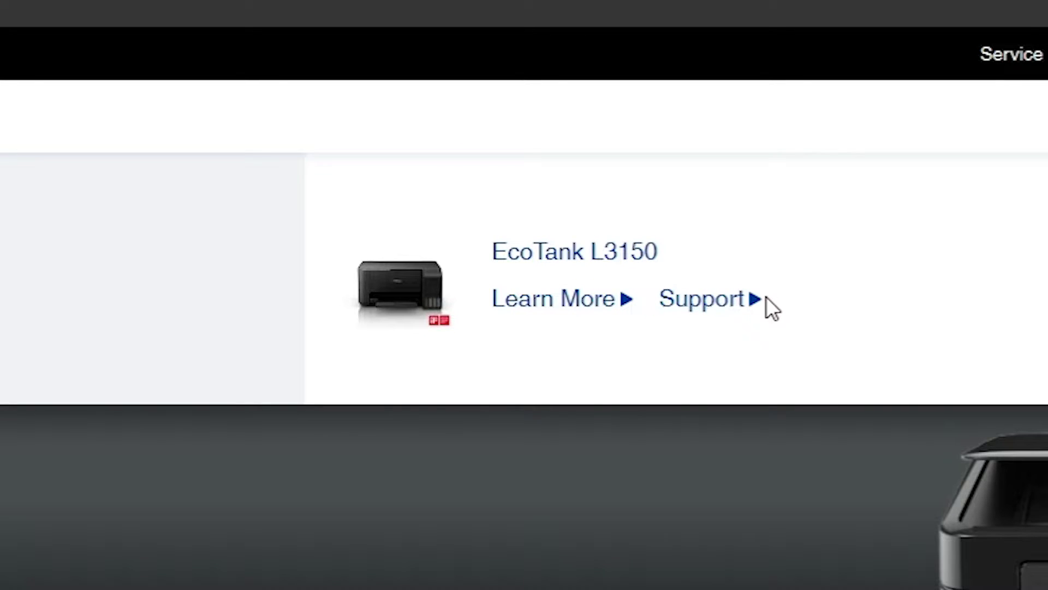
pyautogui.click(705, 303)
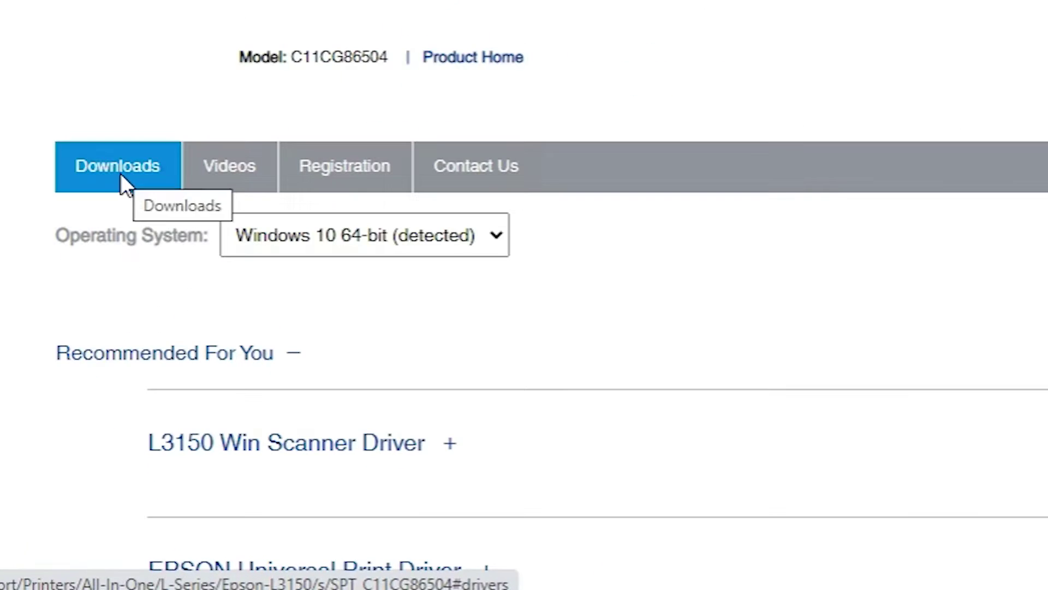
# - Check the operating system list, keeping Windows 10 64-bit selected
pyautogui.scroll(-2, 141, 390)
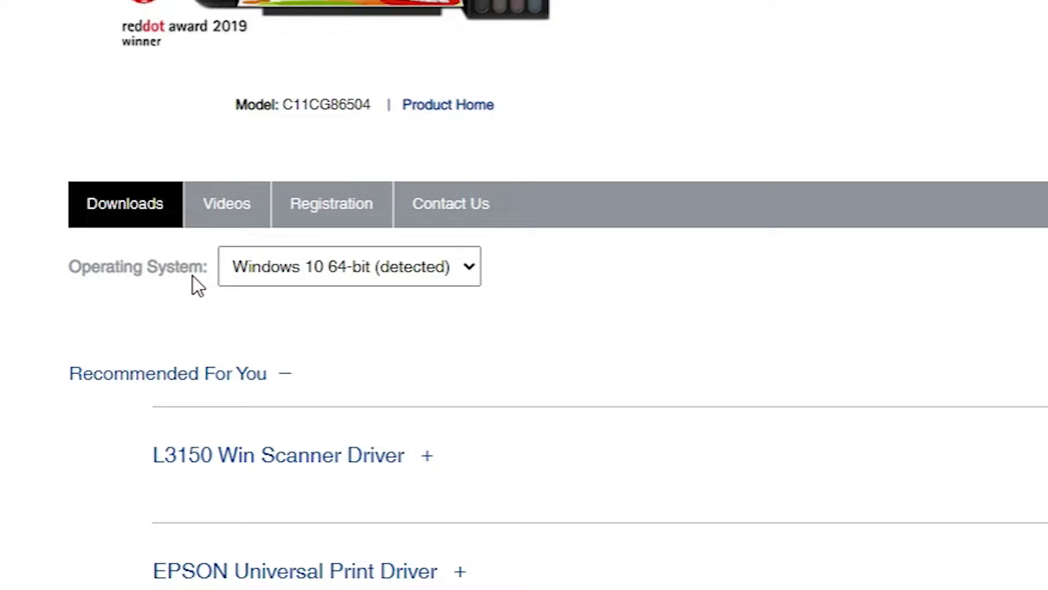
pyautogui.click(358, 268)
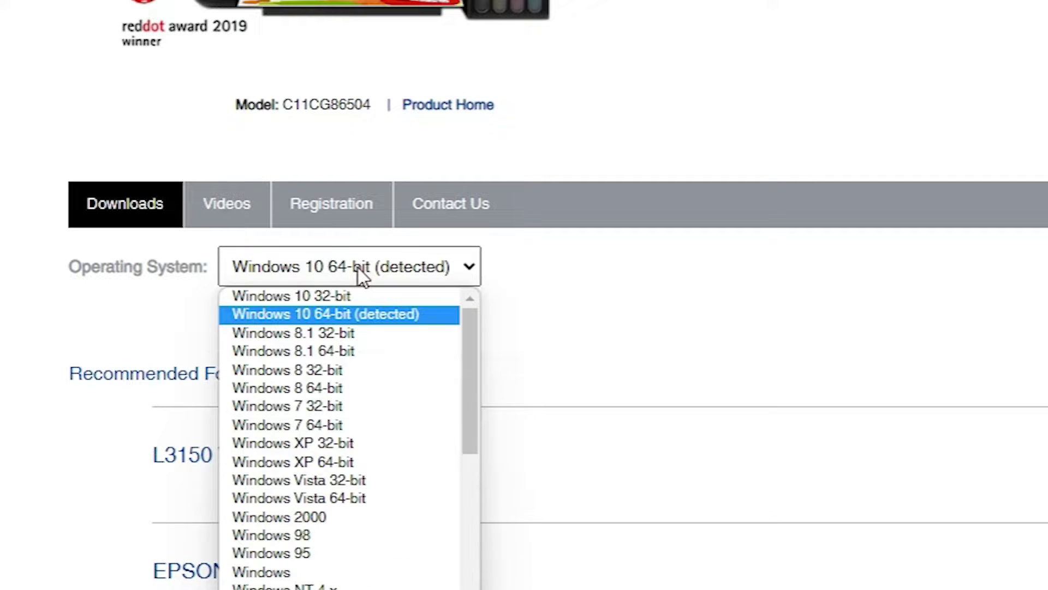
pyautogui.click(702, 261)
pyautogui.click(433, 270)
pyautogui.scroll(-4, 470, 423)
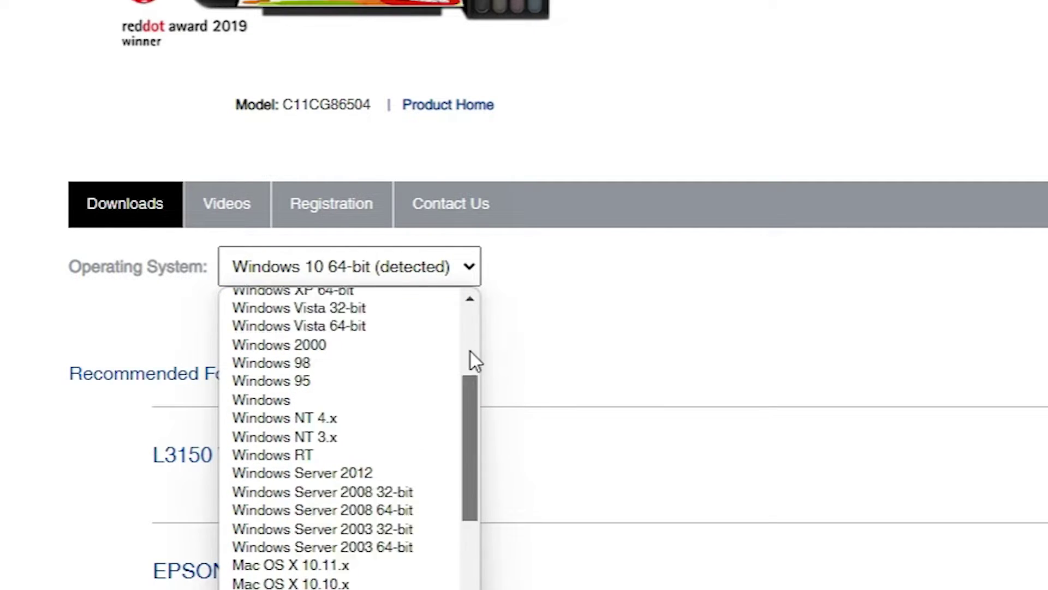
pyautogui.scroll(4, 470, 370)
pyautogui.click(753, 407)
# - Expand the Drivers section to show the L3150 Win 64bit Printer driver
pyautogui.click(692, 382)
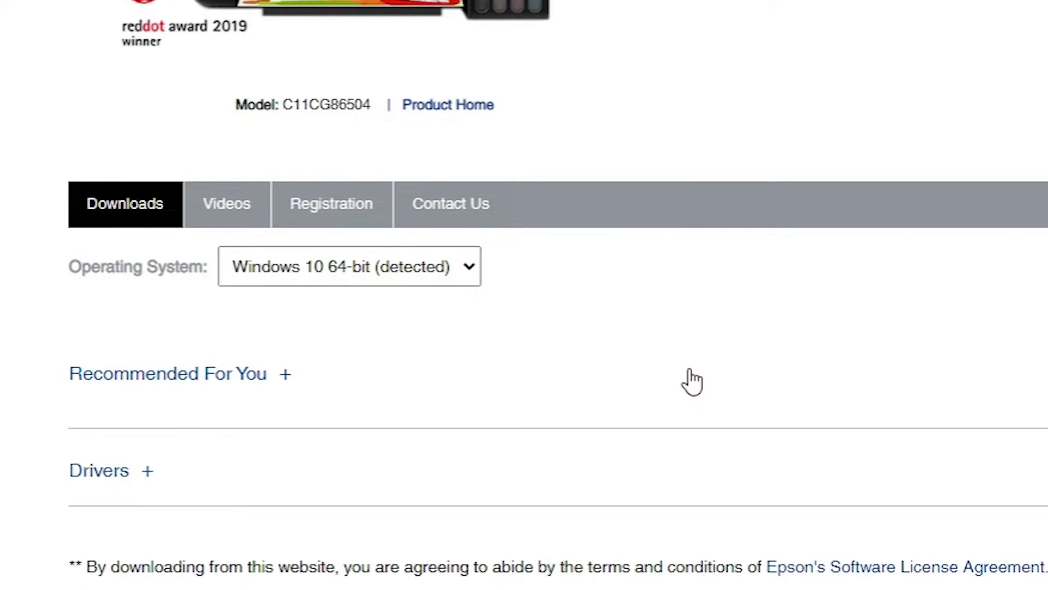
pyautogui.click(637, 317)
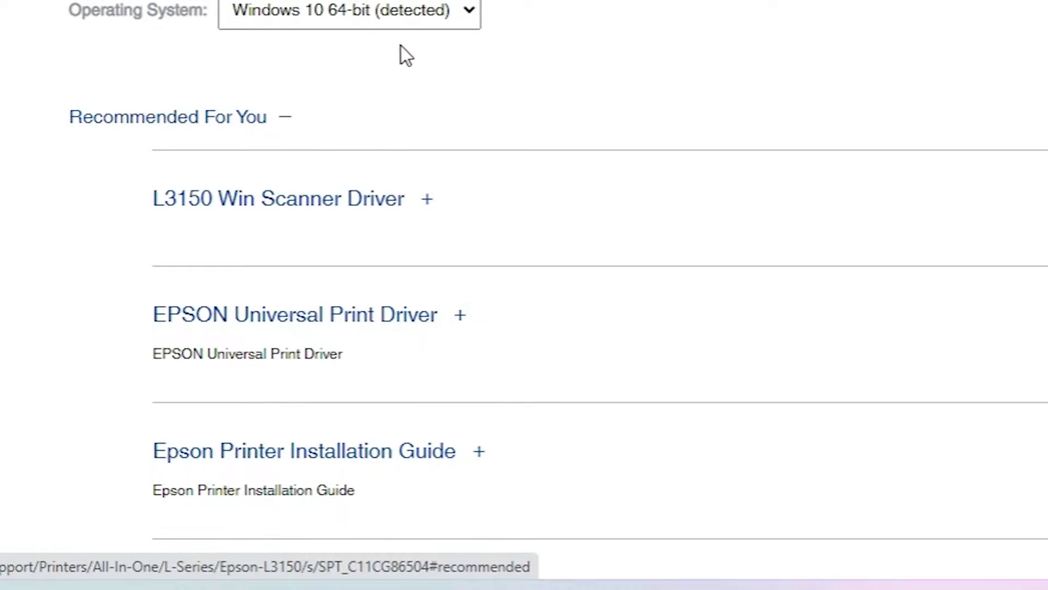
pyautogui.scroll(-1, 445, 333)
pyautogui.scroll(-8, 458, 102)
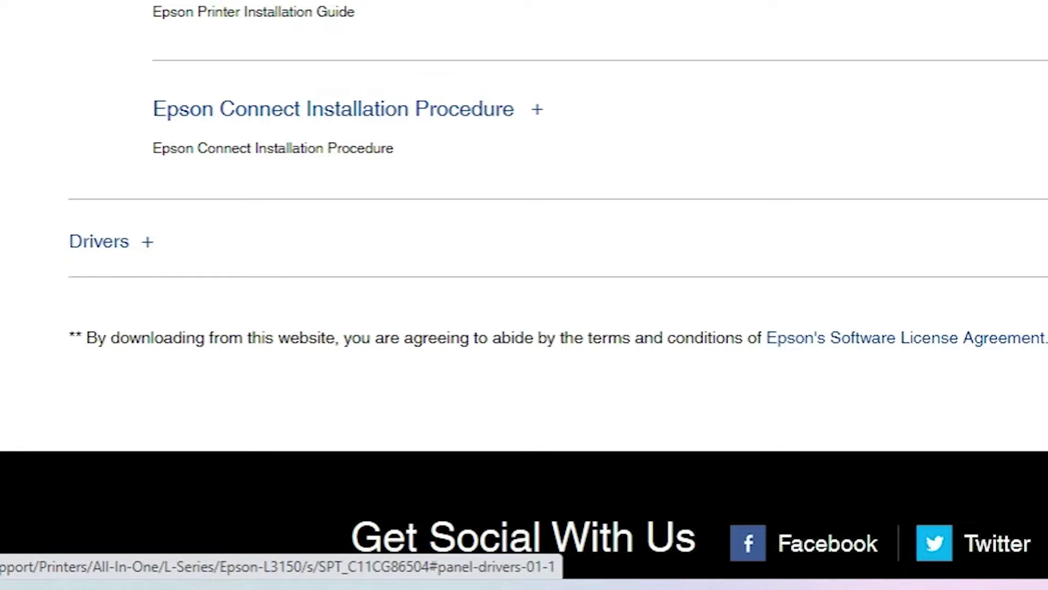
pyautogui.click(140, 244)
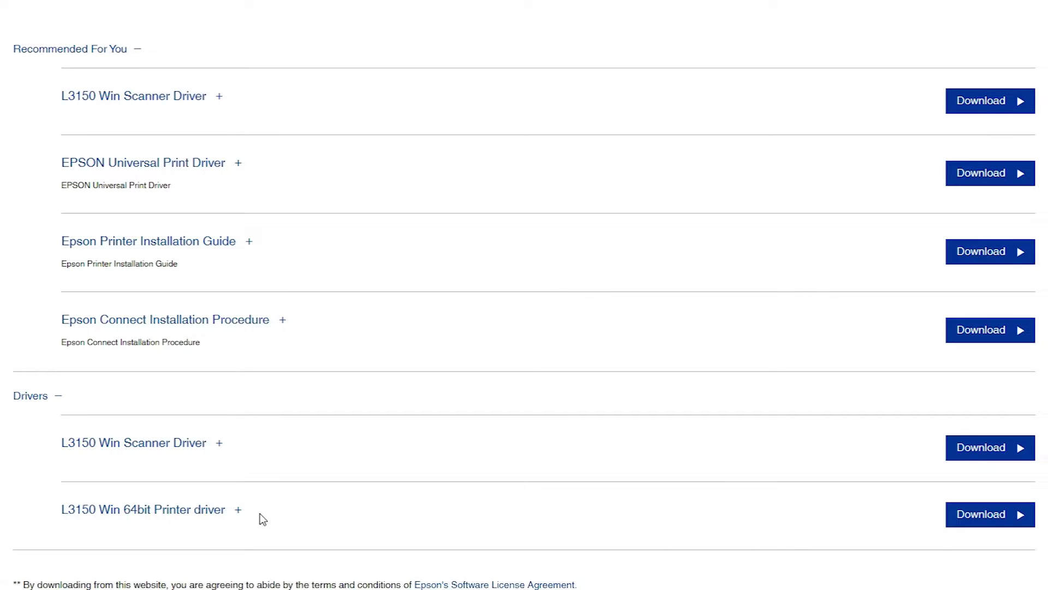
# - Download the L3150 Win 64bit Printer driver after accepting the licence, and show it in its folder
pyautogui.click(982, 523)
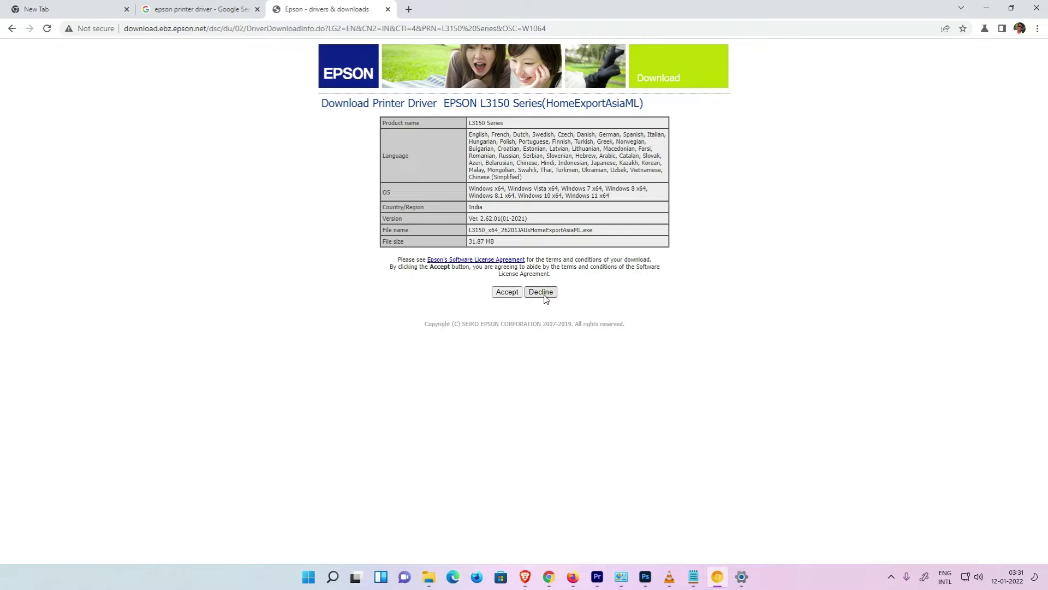
pyautogui.click(507, 293)
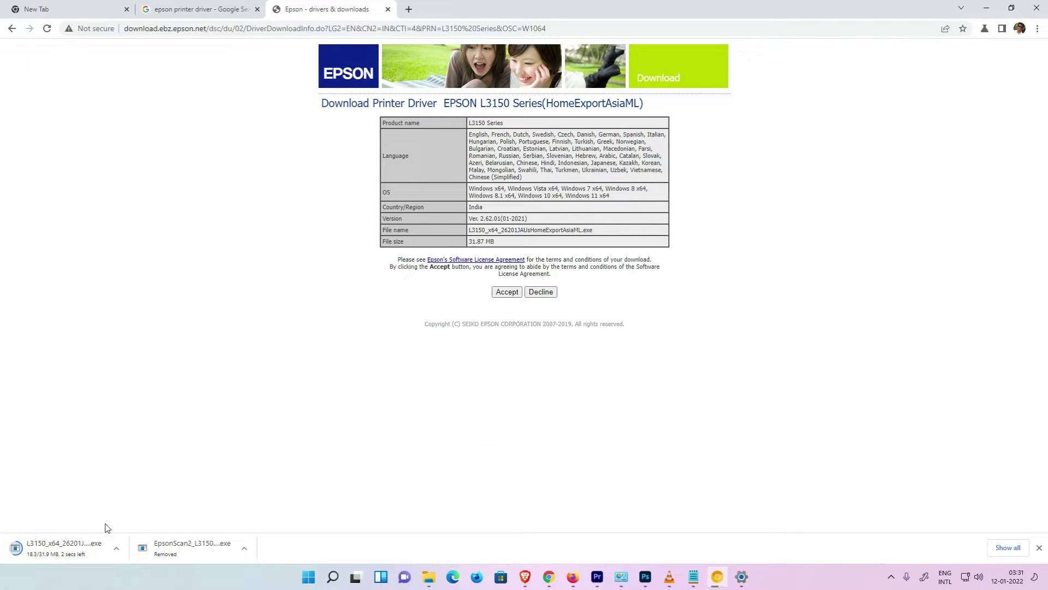
pyautogui.click(1008, 548)
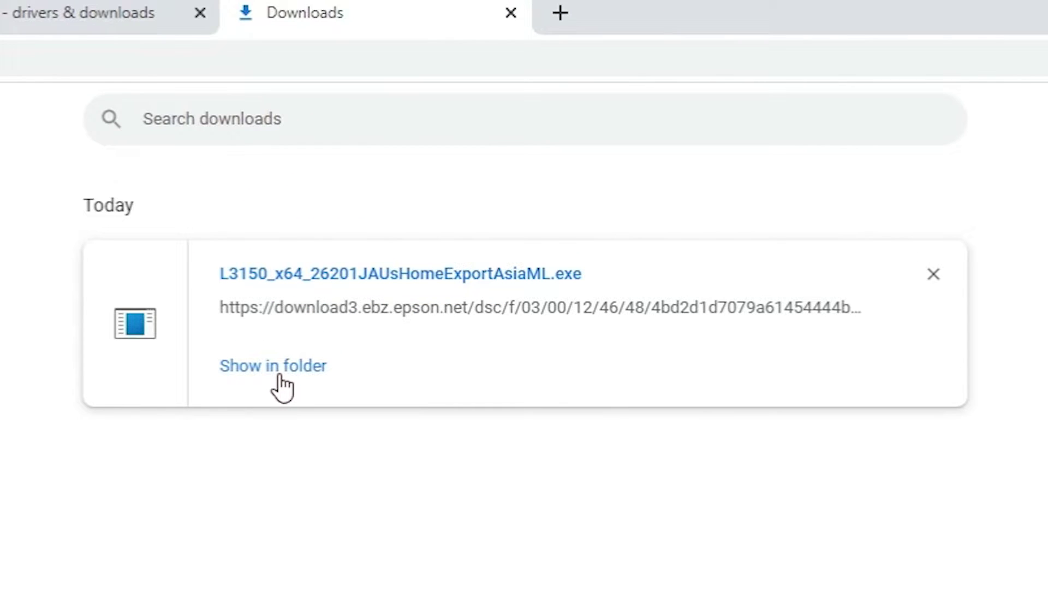
pyautogui.click(277, 376)
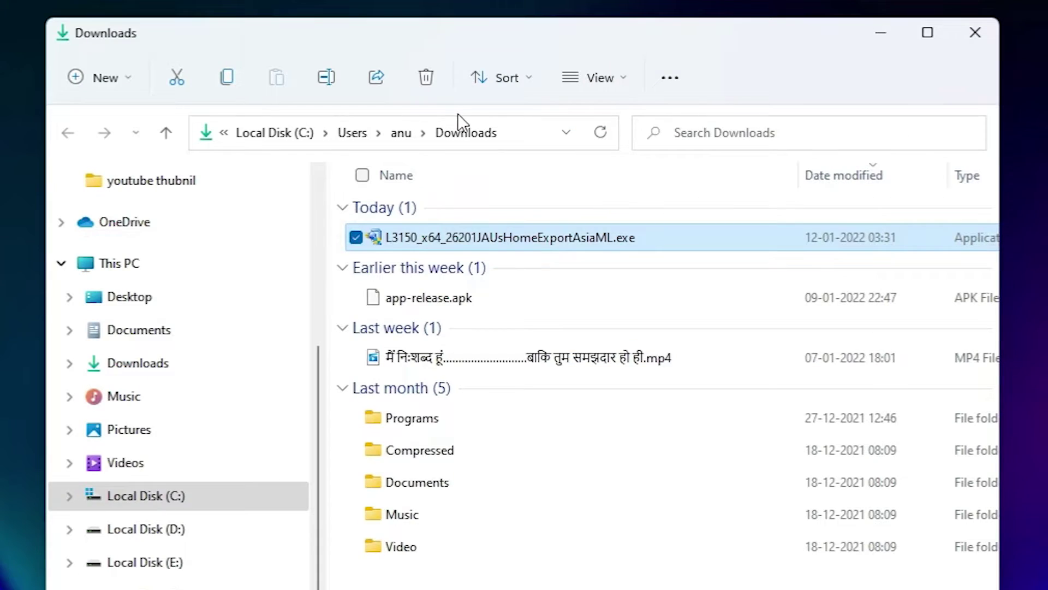
# - Copy L3150_x64_26201JAUsHomeExportAsiaML.exe onto the desktop and close the Downloads window
pyautogui.moveTo(401, 238); pyautogui.dragTo(156, 253)
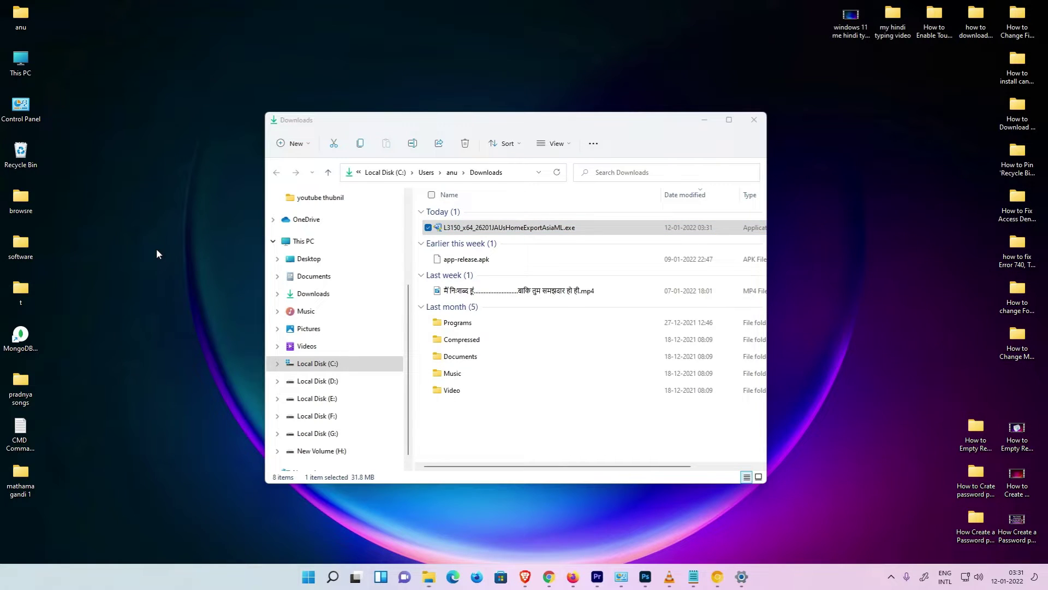
pyautogui.click(753, 122)
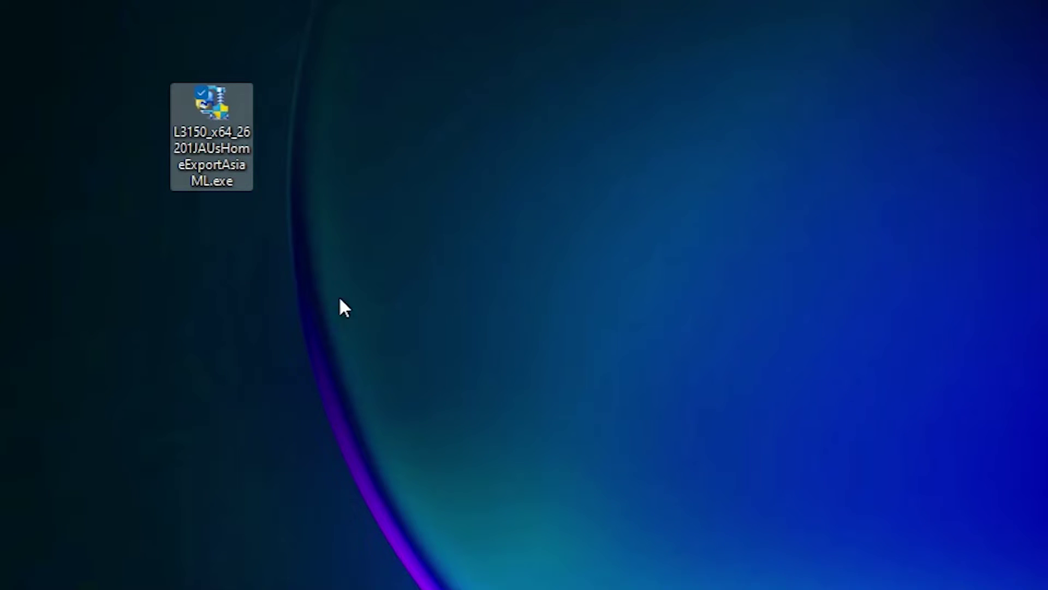
# - Extract the driver exe with WinRAR into the suggested L3150_x64_26201JAUsHomeExportAsiaML desktop folder
pyautogui.rightClick(215, 134)
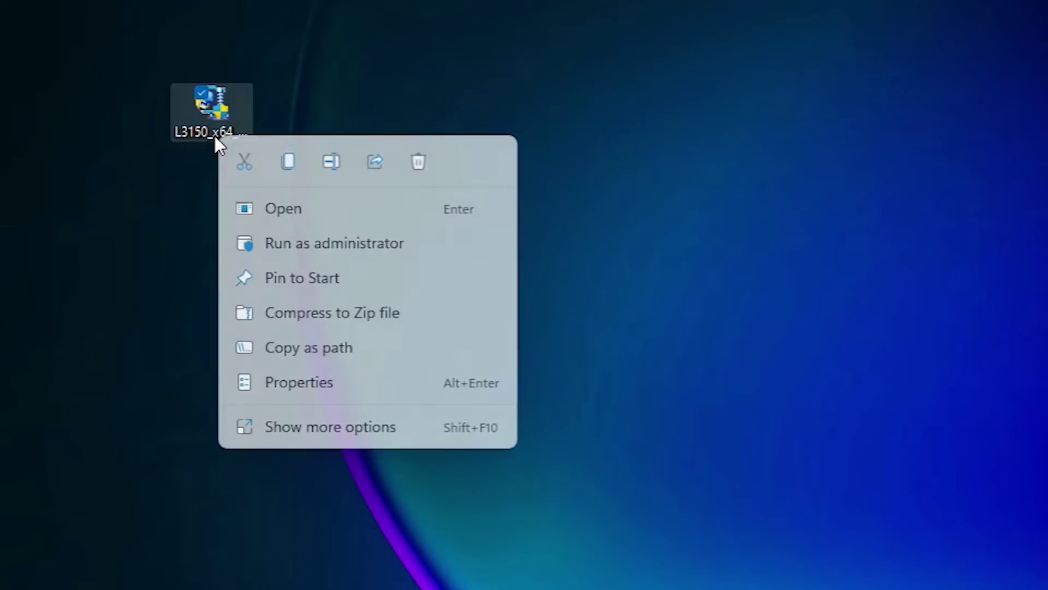
pyautogui.click(392, 426)
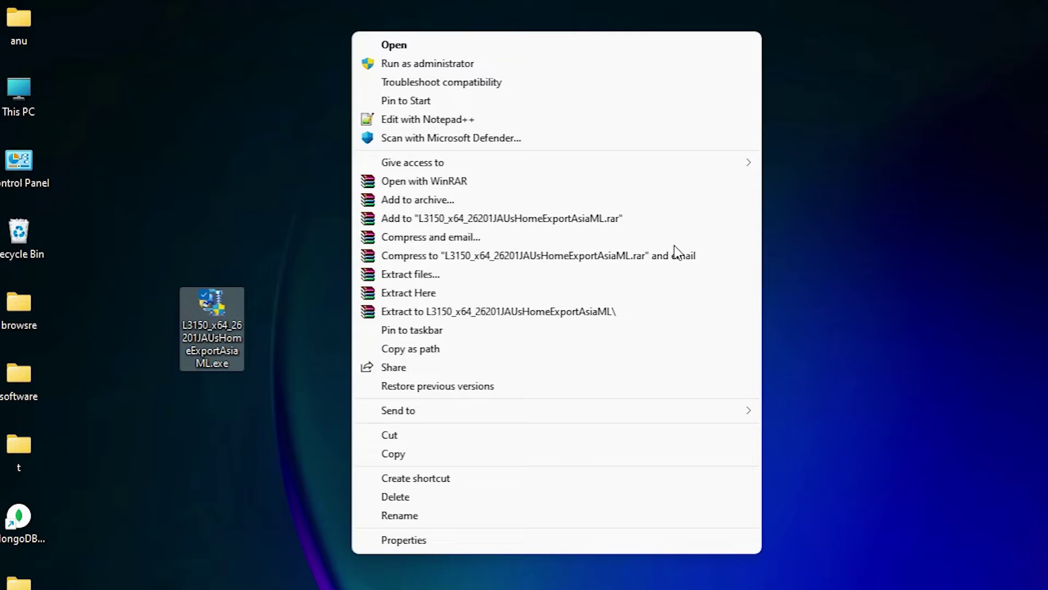
pyautogui.click(424, 278)
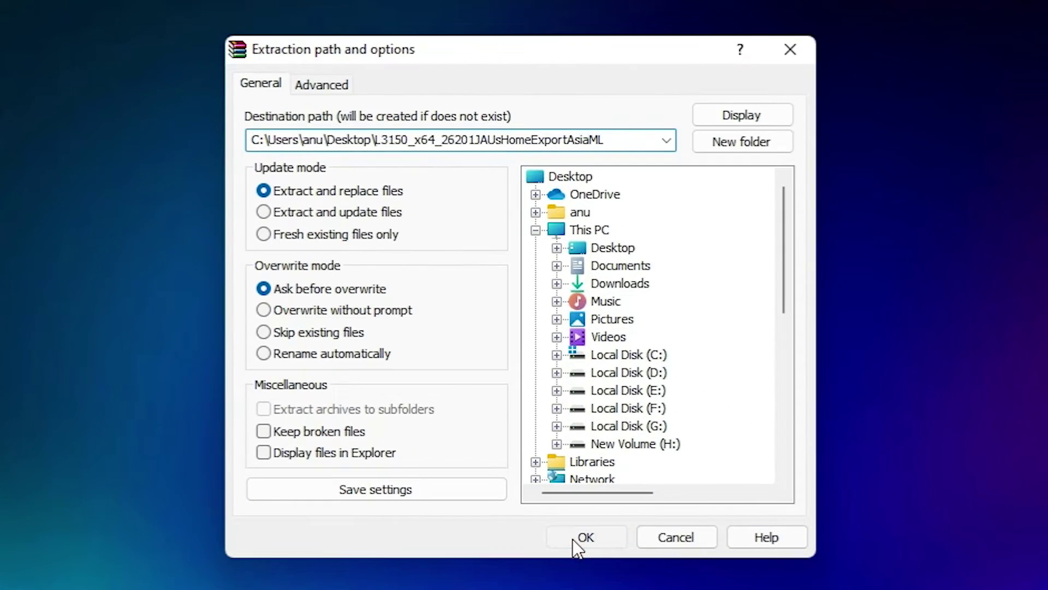
pyautogui.click(573, 541)
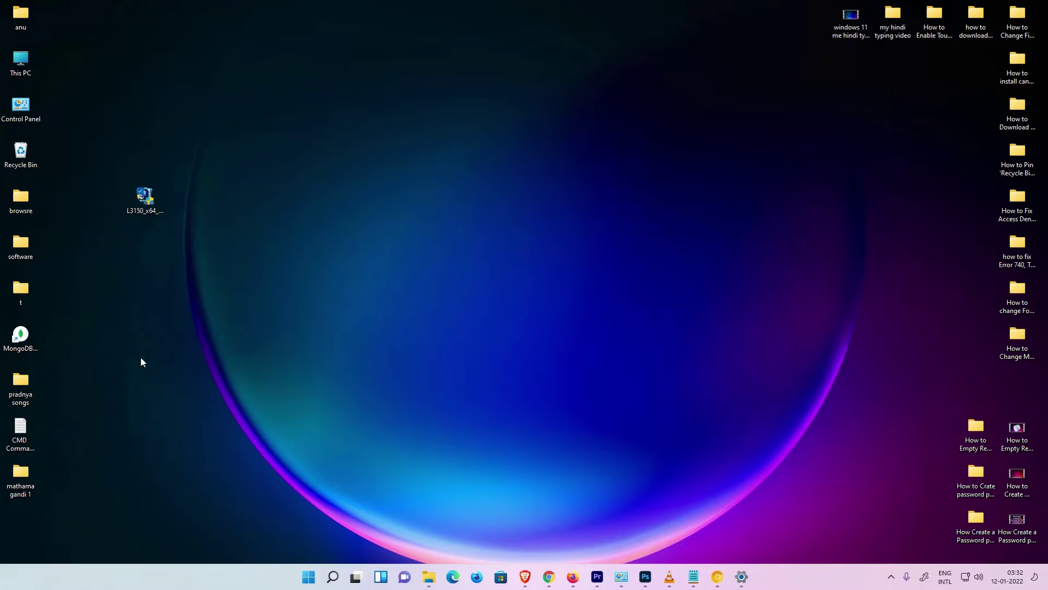
# - Browse the extracted folder down to its WINX64 subfolder, then close the window
pyautogui.moveTo(21, 516); pyautogui.dragTo(151, 294)
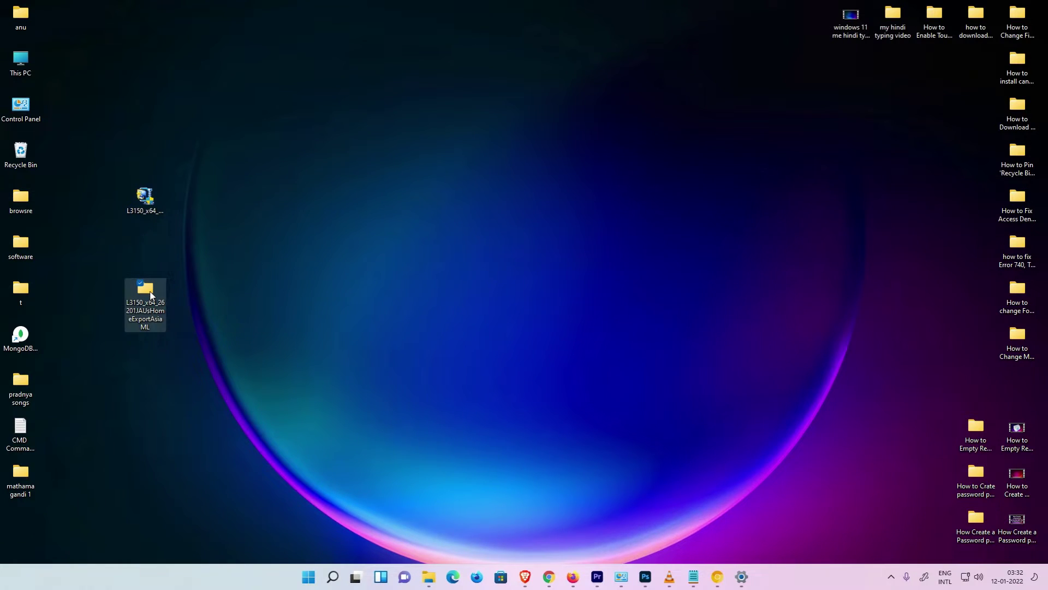
pyautogui.doubleClick(152, 295)
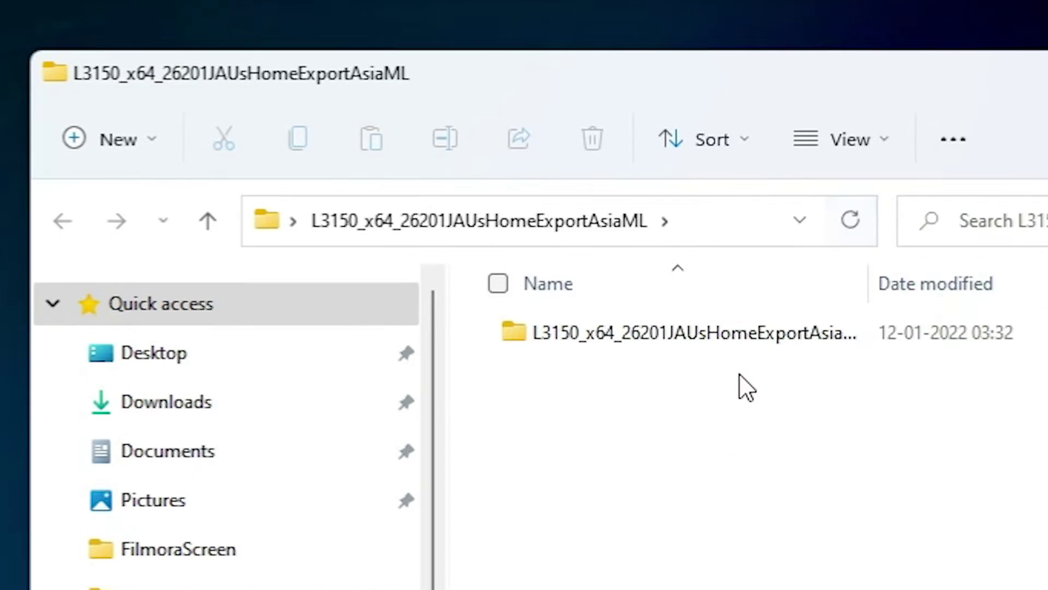
pyautogui.click(529, 229)
pyautogui.doubleClick(524, 221)
pyautogui.doubleClick(457, 227)
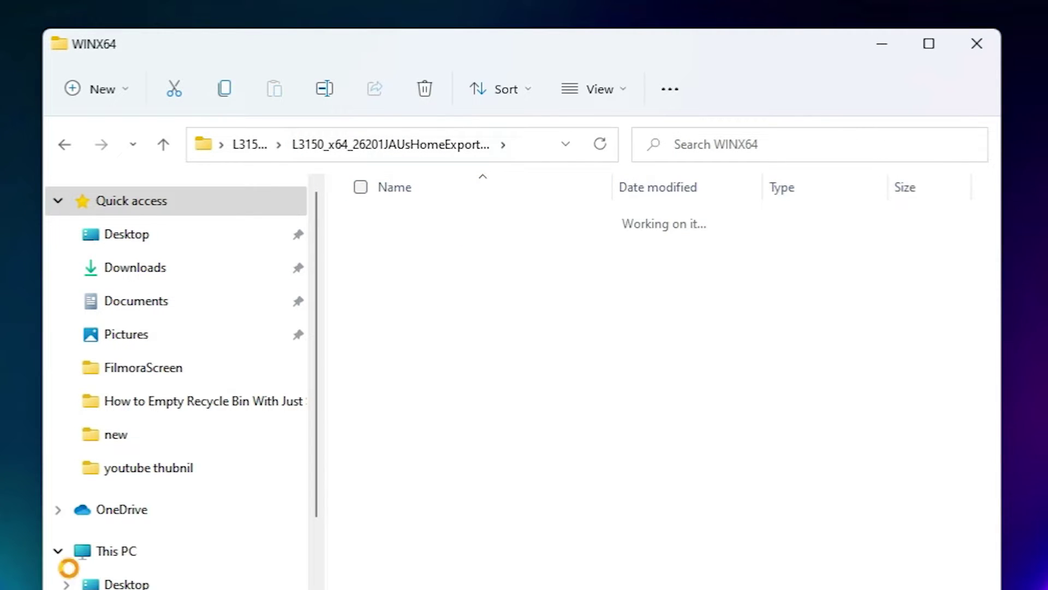
pyautogui.click(976, 44)
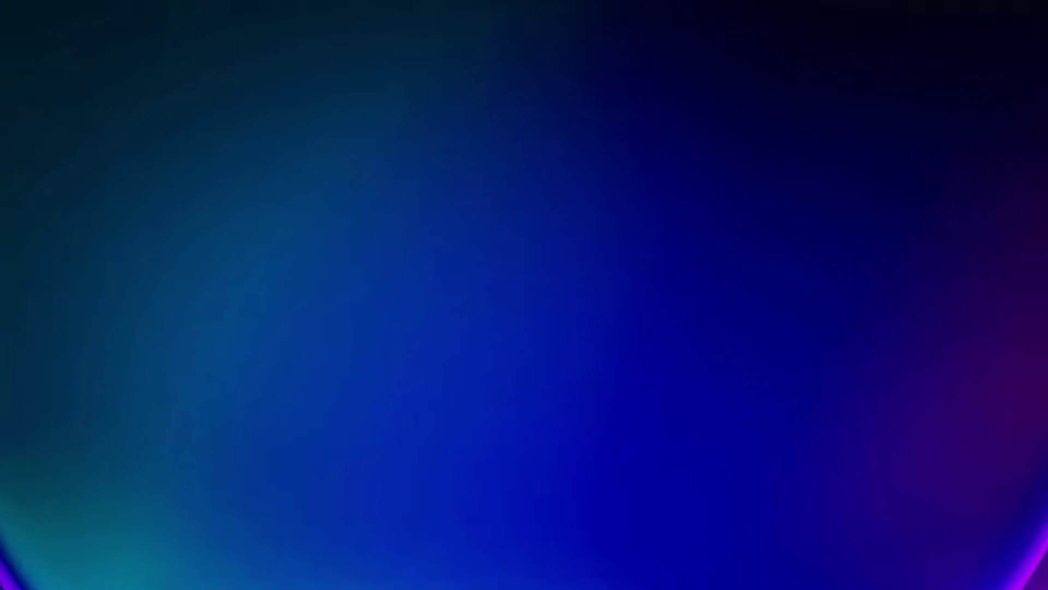
# - Find Control Panel via a Start search for 'co', open Devices and Printers, and start adding a device
pyautogui.click(310, 574)
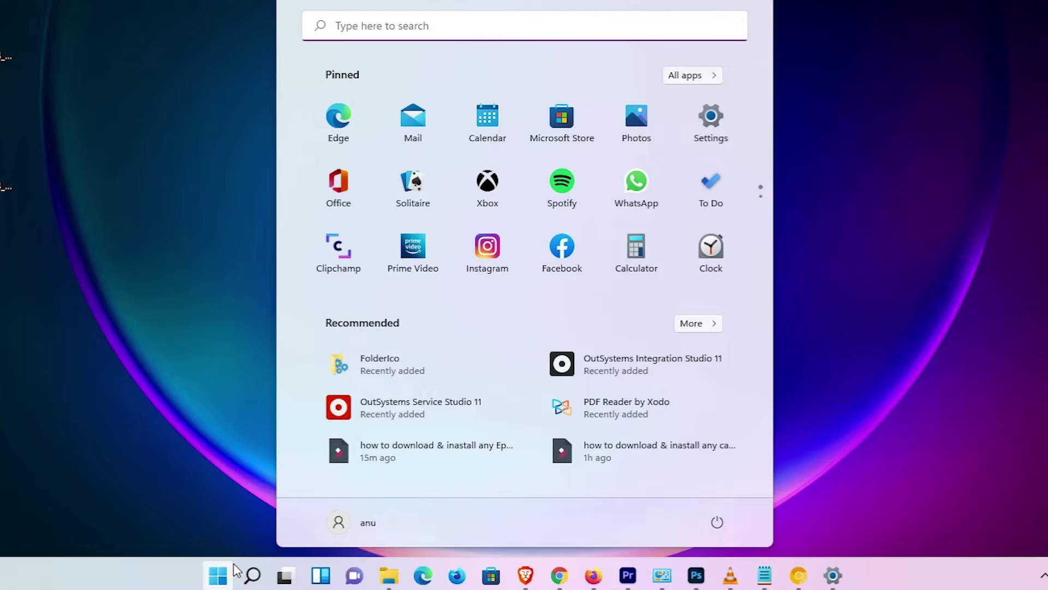
pyautogui.write('co')
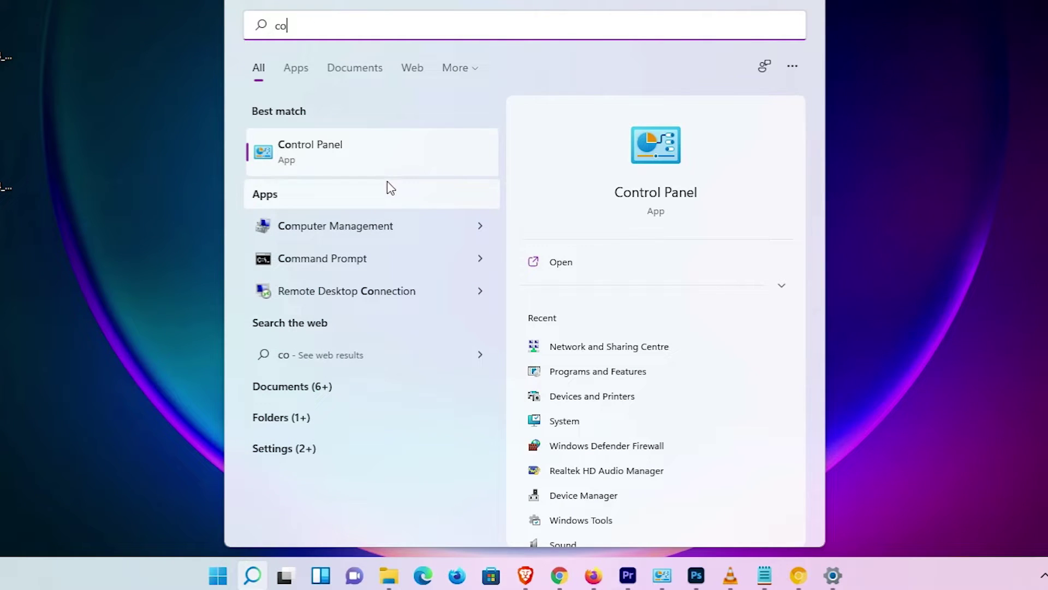
pyautogui.click(373, 155)
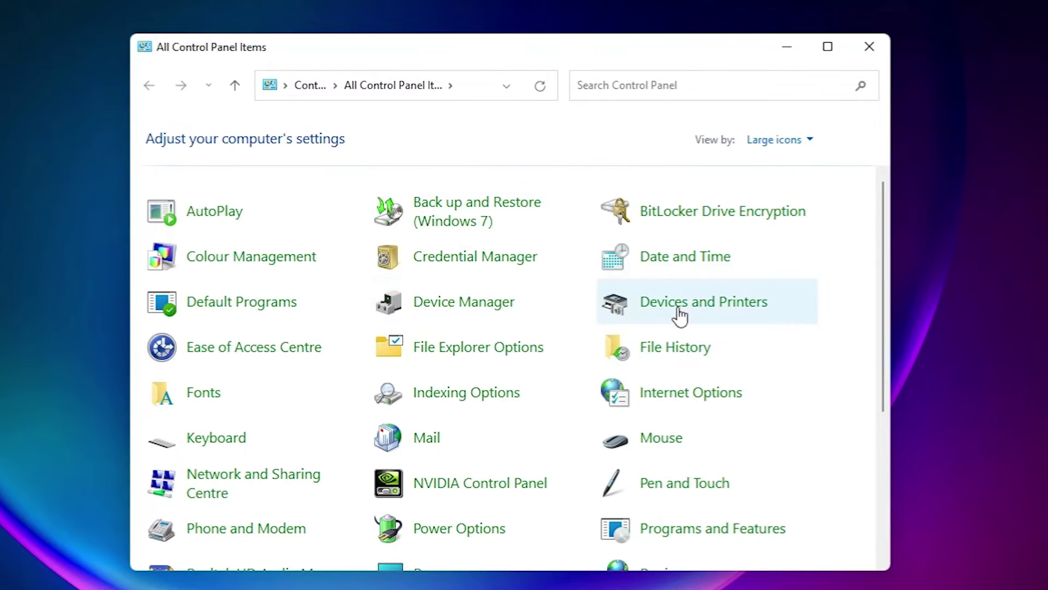
pyautogui.click(711, 308)
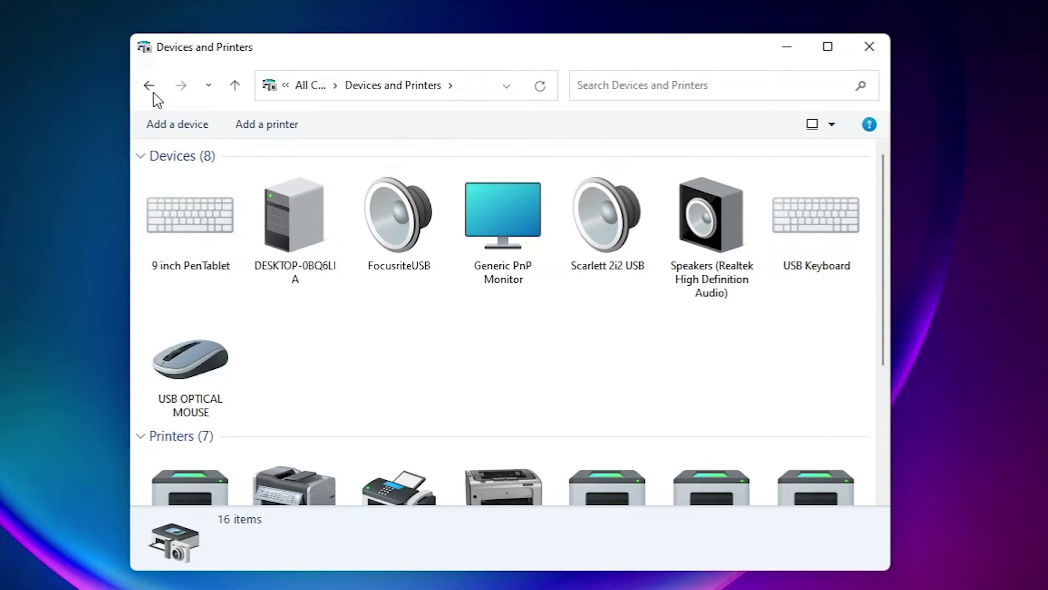
pyautogui.click(258, 126)
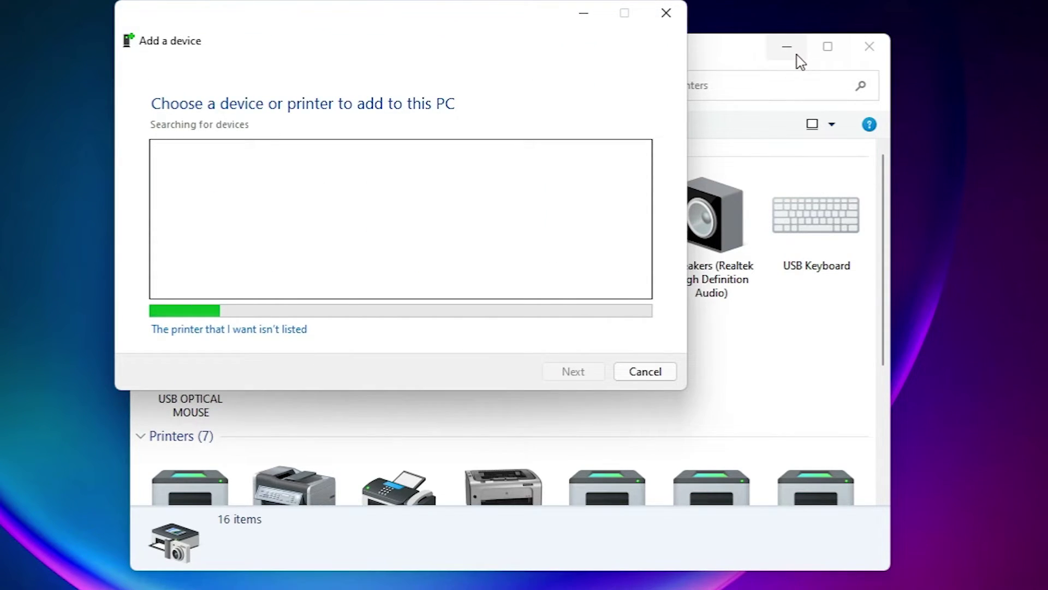
# - Add an unlisted local printer with manual settings on the existing USB001 virtual USB port
pyautogui.click(787, 46)
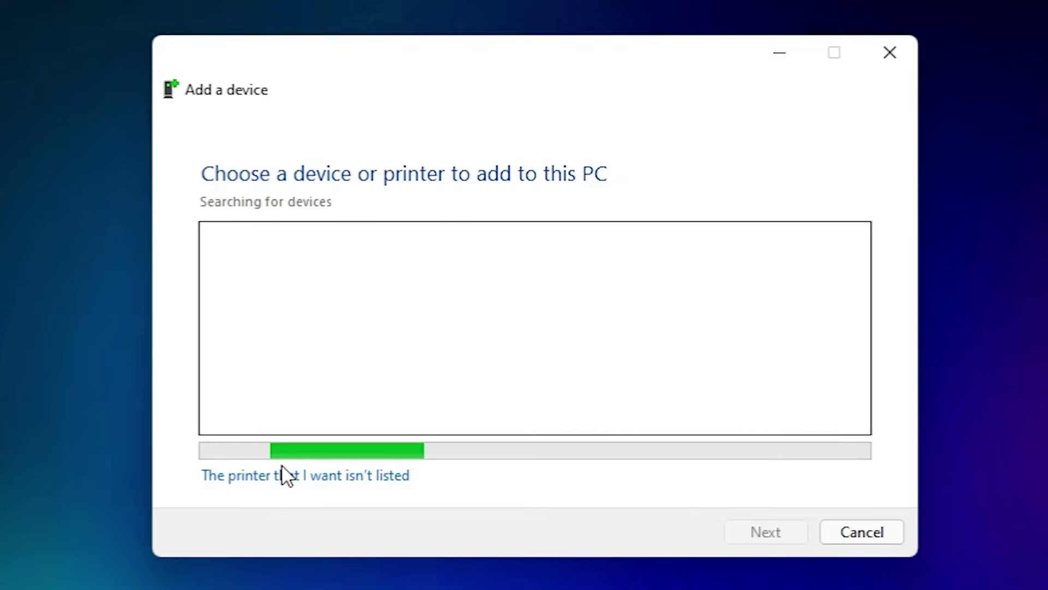
pyautogui.click(358, 477)
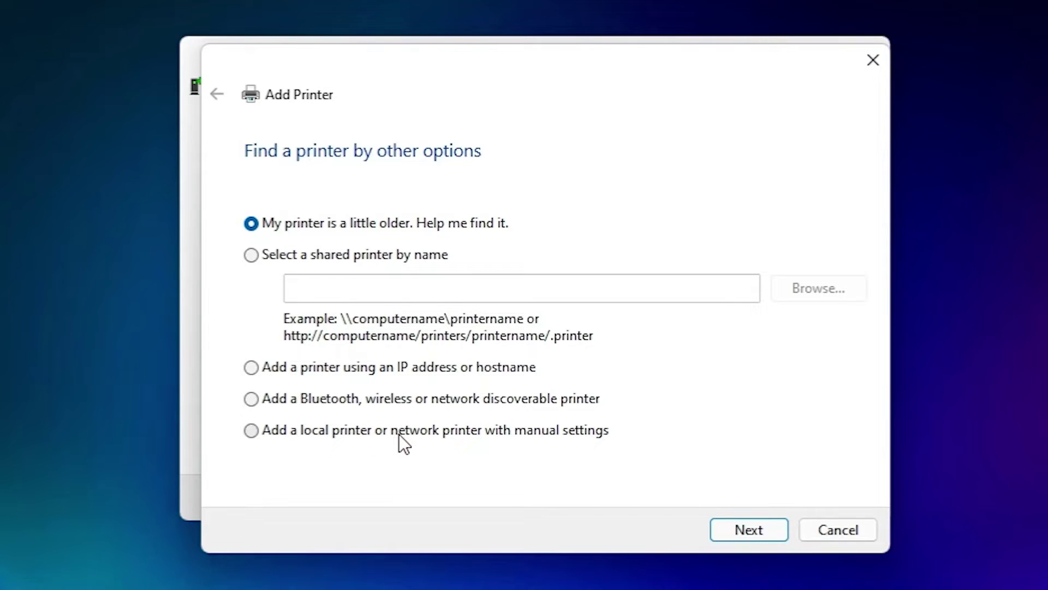
pyautogui.click(251, 431)
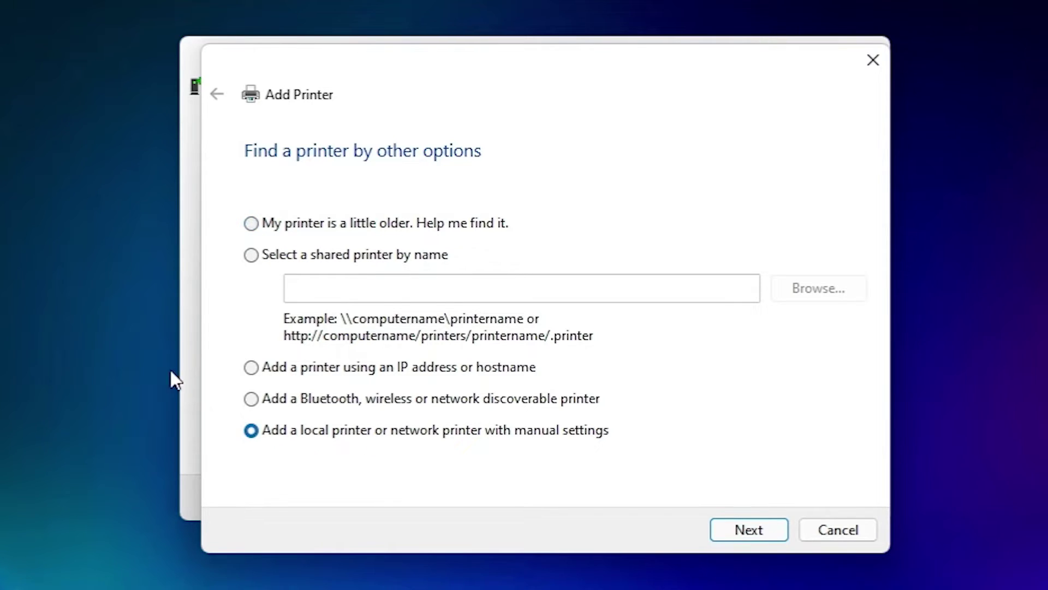
pyautogui.click(762, 527)
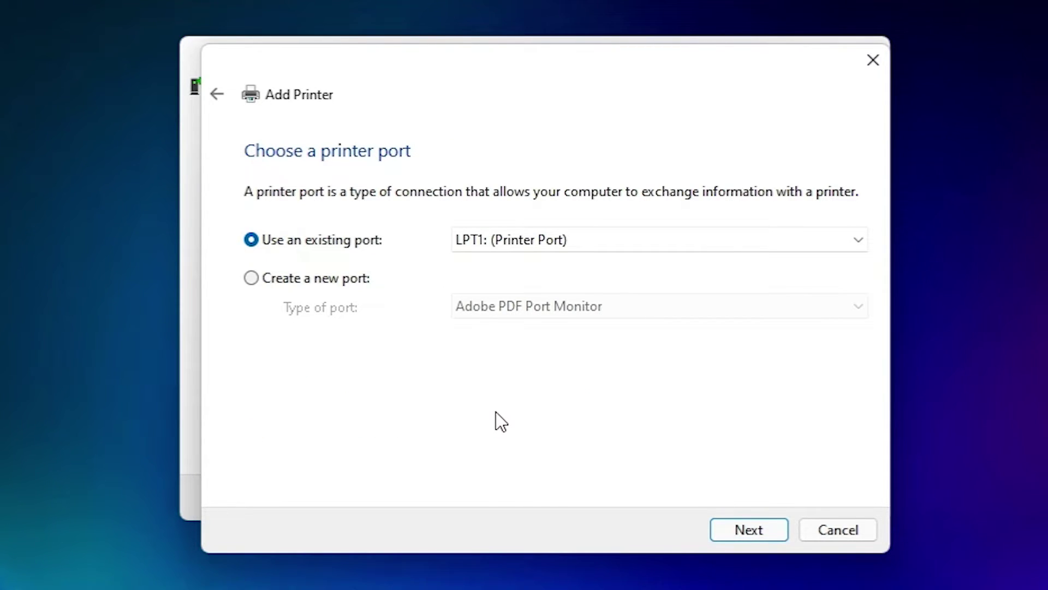
pyautogui.click(563, 244)
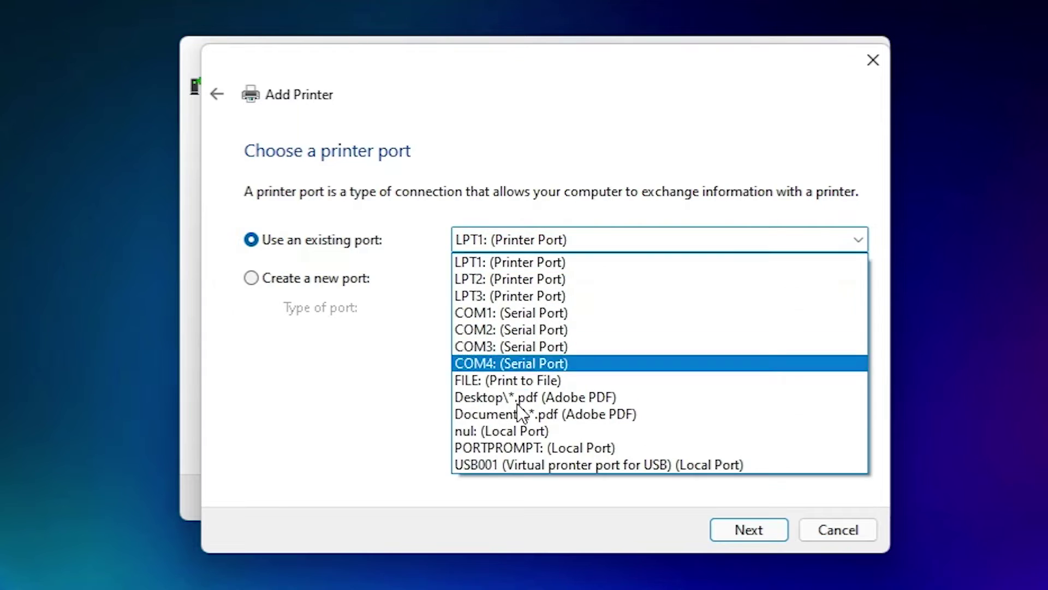
pyautogui.click(495, 466)
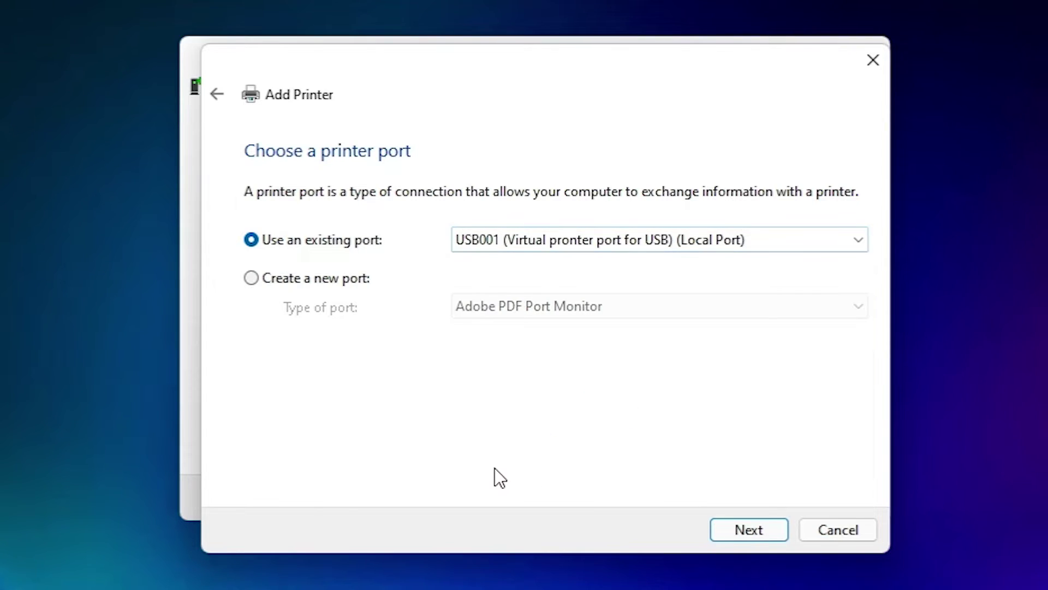
pyautogui.click(747, 530)
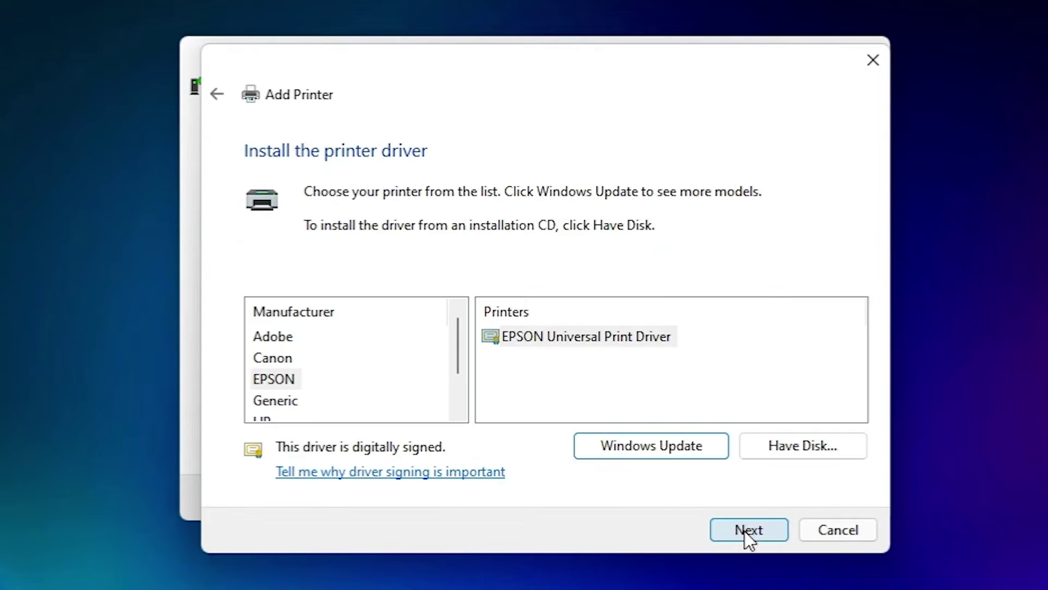
# - Start a Have Disk driver install and browse to the Desktop folder
pyautogui.click(808, 444)
pyautogui.click(721, 414)
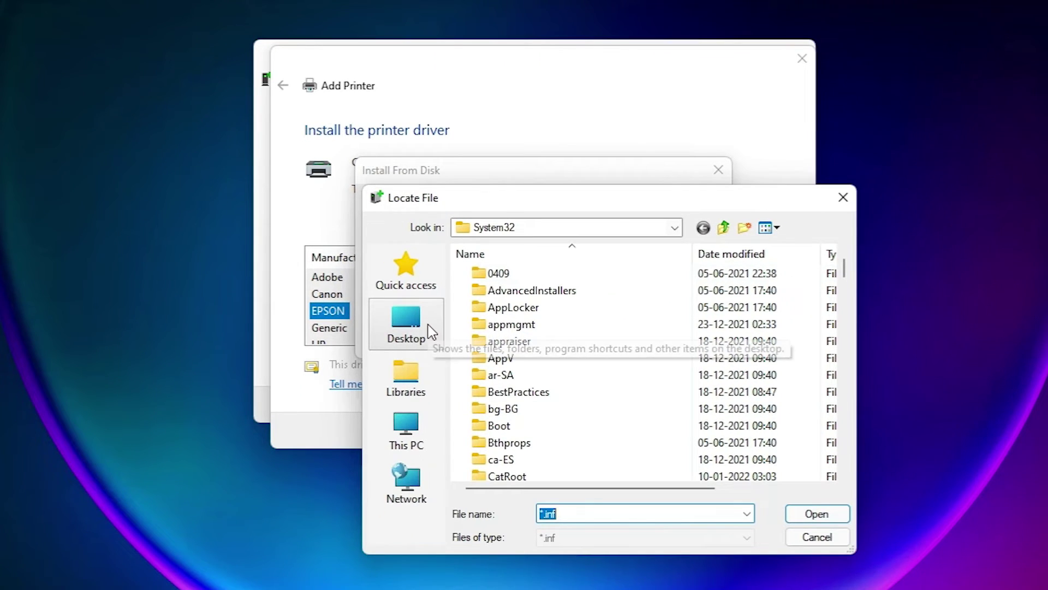
pyautogui.click(374, 395)
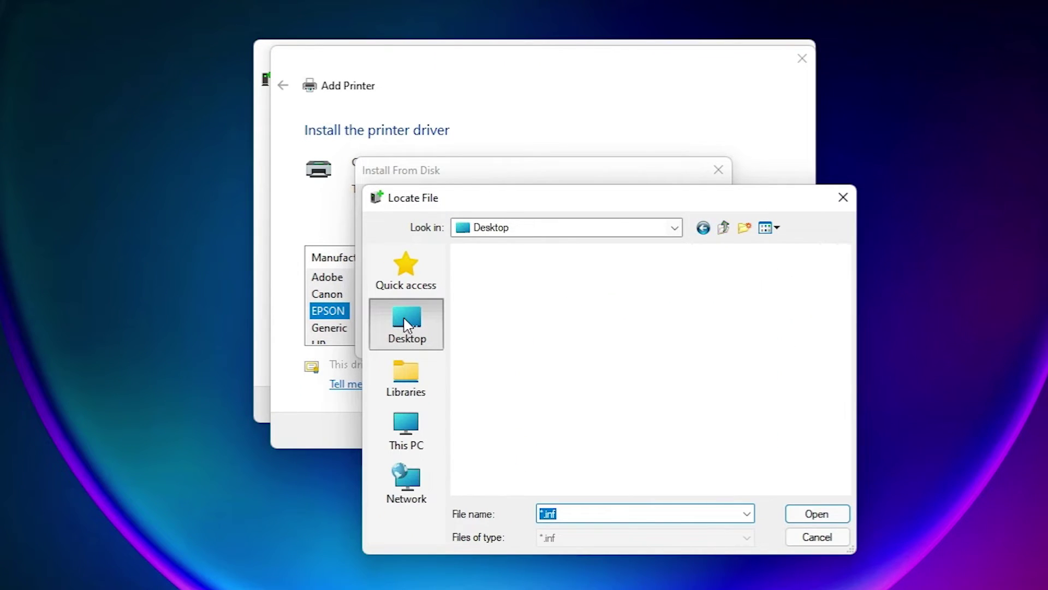
pyautogui.scroll(-6, 521, 394)
pyautogui.scroll(4, 570, 359)
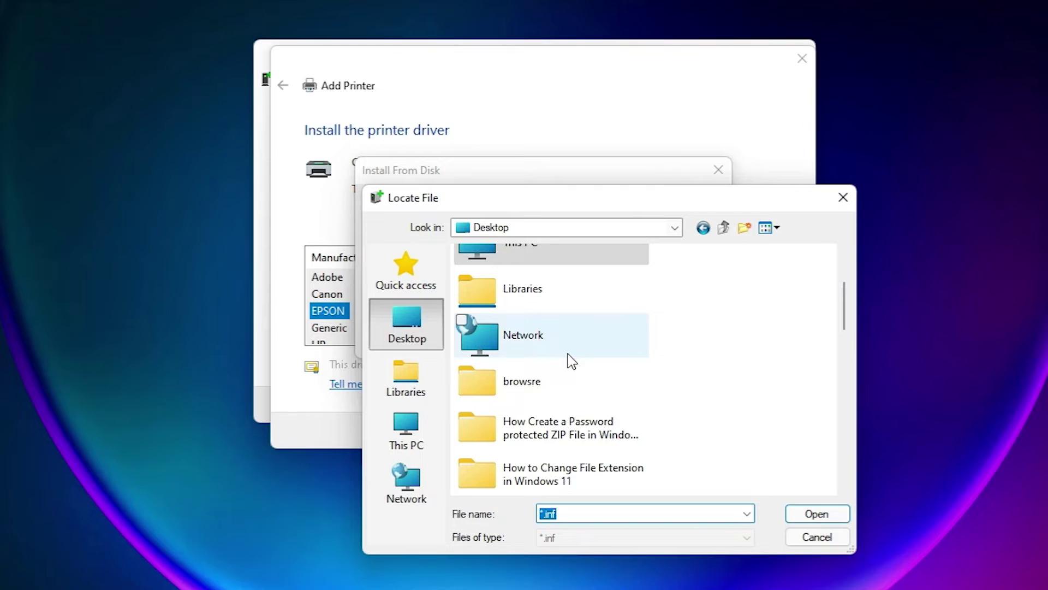
pyautogui.click(532, 392)
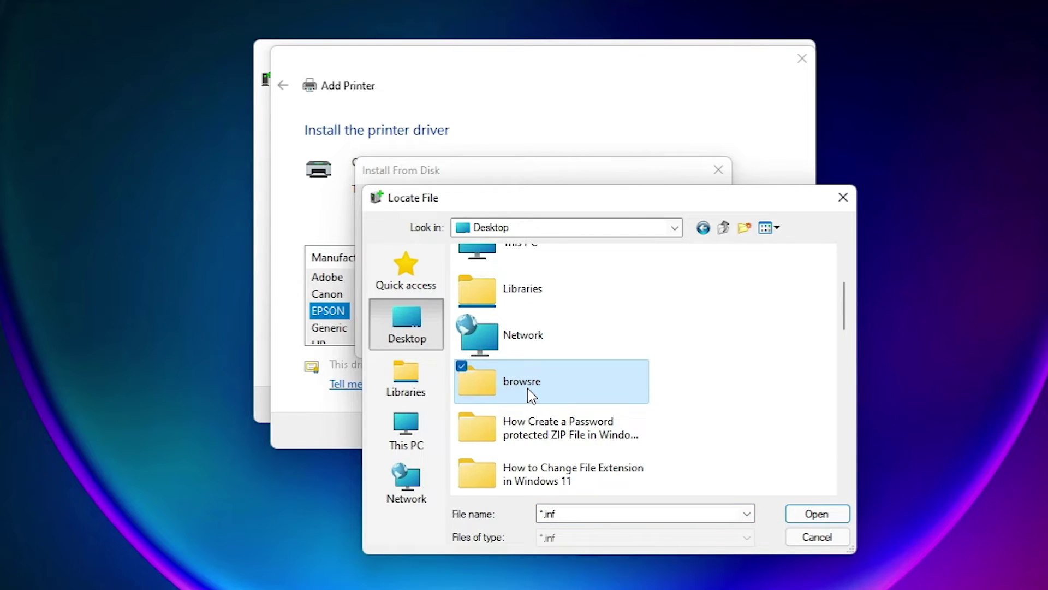
# - Load E_WF1UNE.INF from the extracted L3150_x64 folder's WINX64 subfolder as the driver
pyautogui.scroll(-4, 534, 393)
pyautogui.click(560, 280)
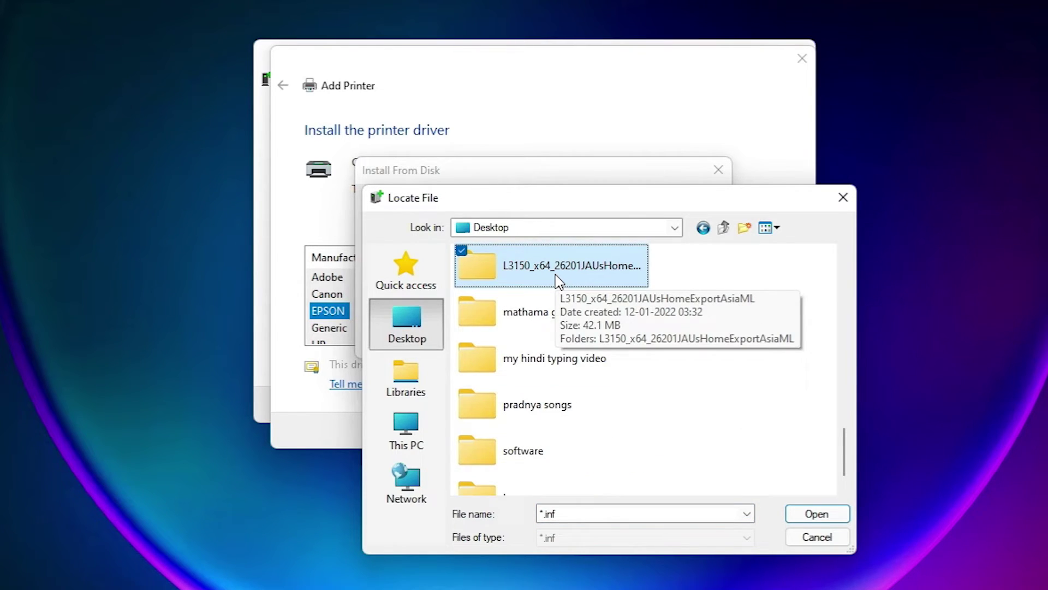
pyautogui.doubleClick(558, 281)
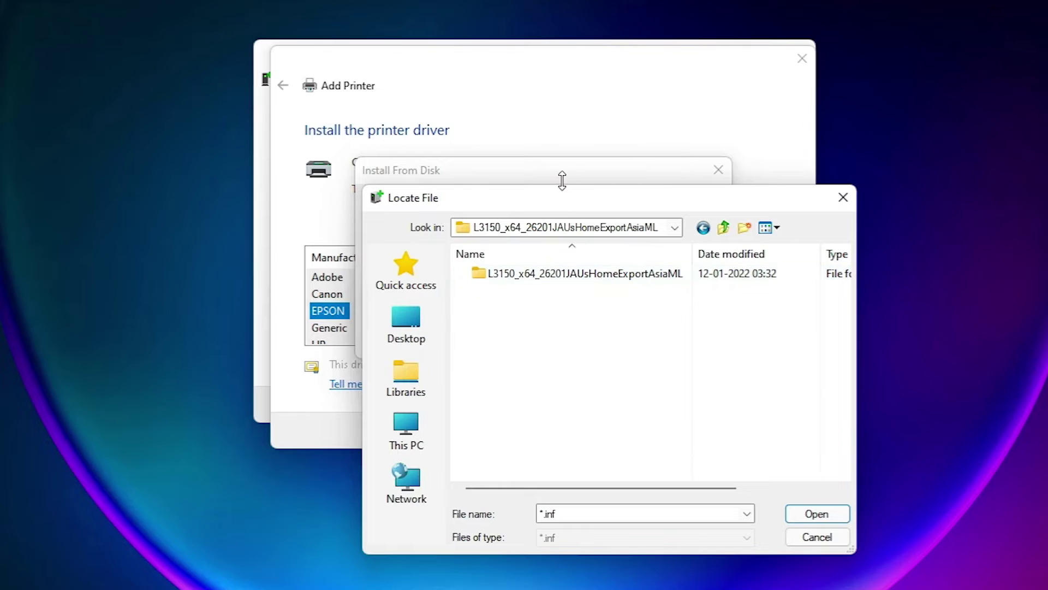
pyautogui.doubleClick(556, 279)
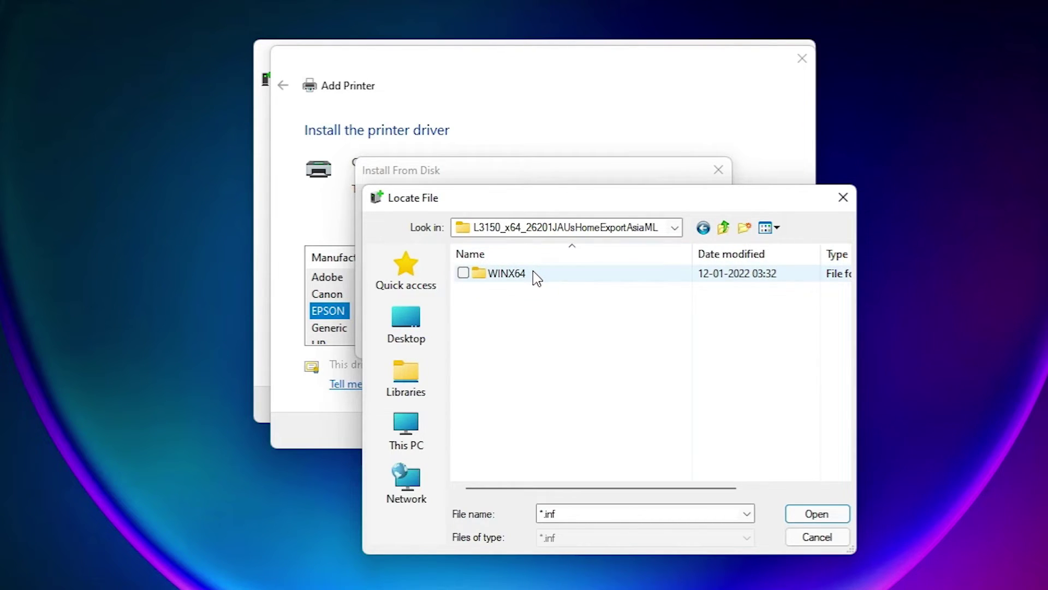
pyautogui.doubleClick(536, 278)
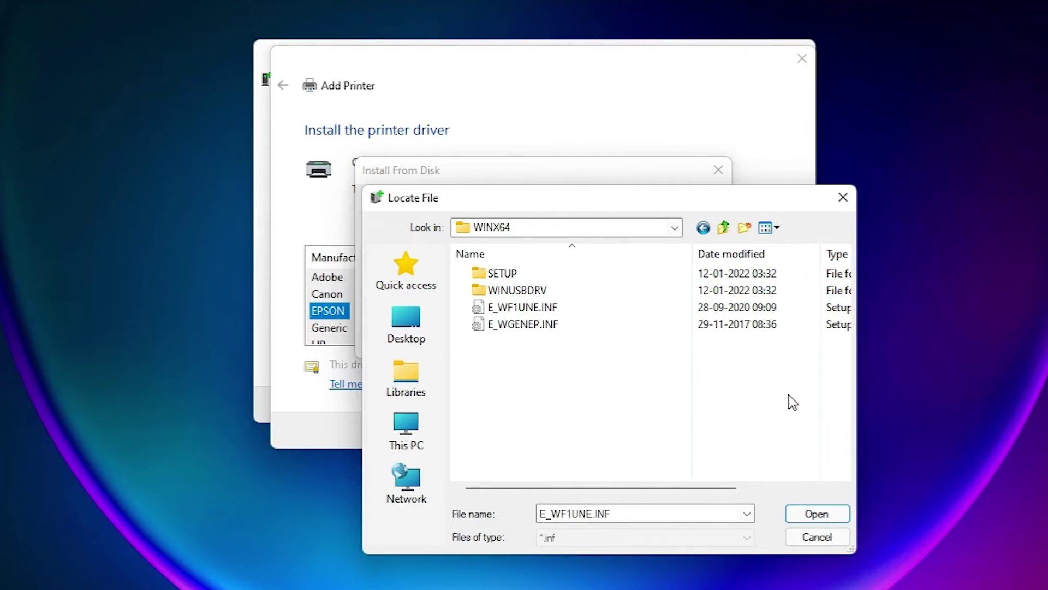
pyautogui.click(835, 519)
pyautogui.click(708, 217)
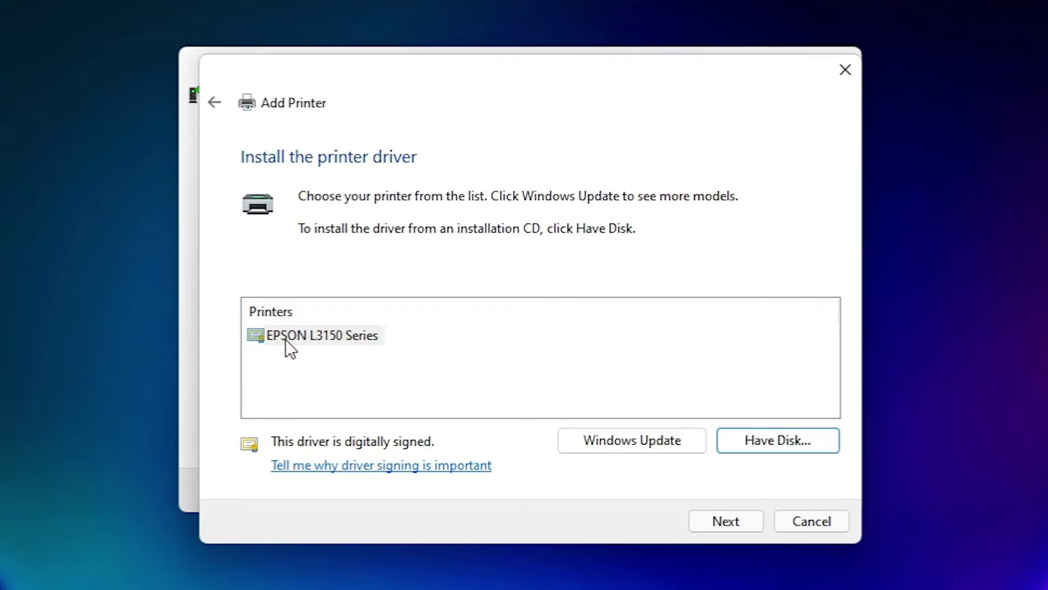
# - Install the EPSON L3150 Series driver, dropping 'Series' so the printer is named EPSON L3150, and finish
pyautogui.click(325, 343)
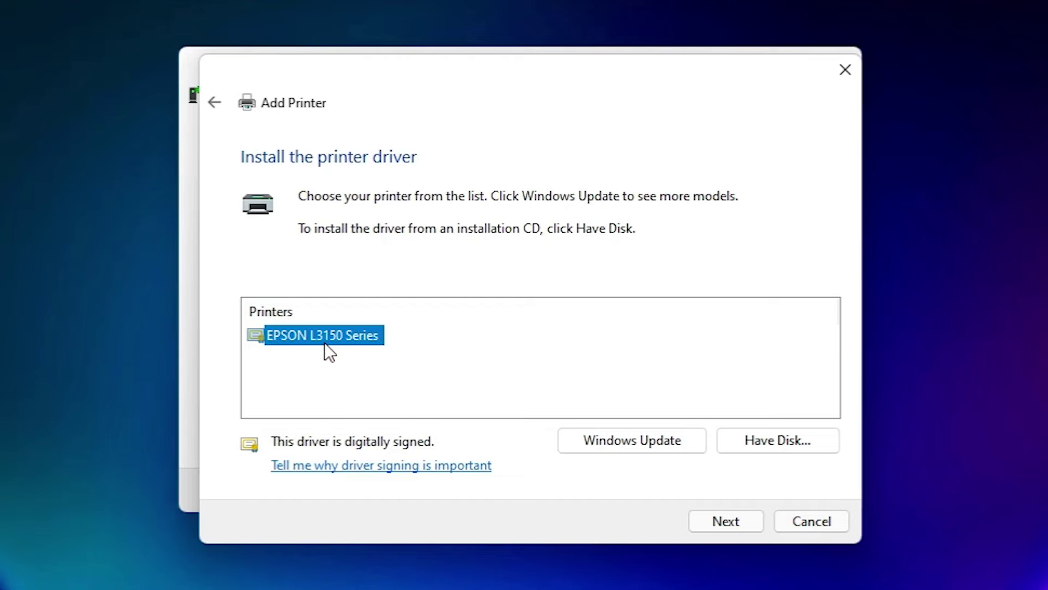
pyautogui.click(720, 520)
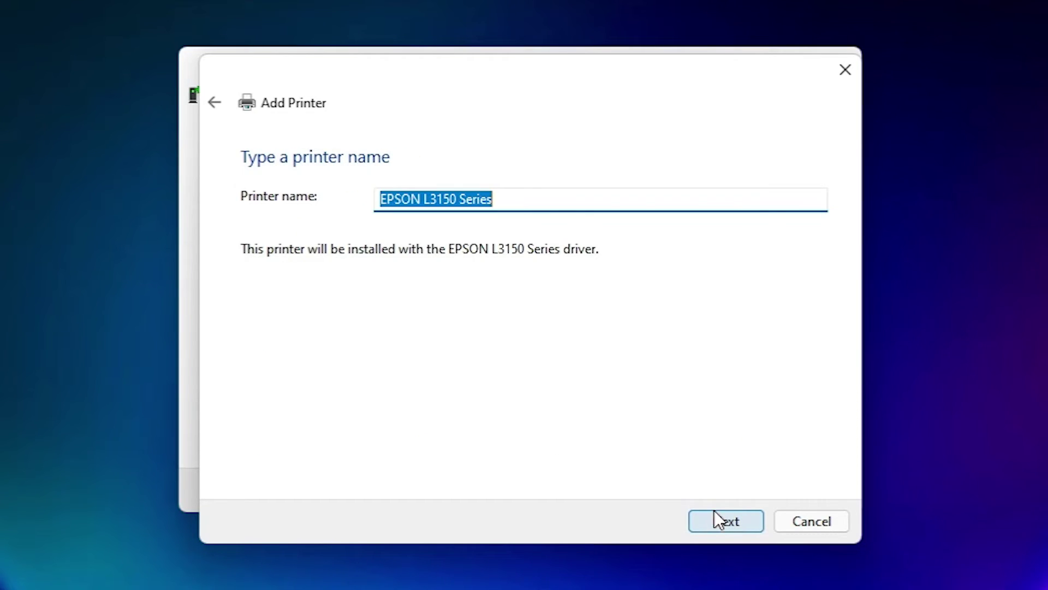
pyautogui.click(519, 207)
pyautogui.doubleClick(483, 199)
pyautogui.press('BackSpace')
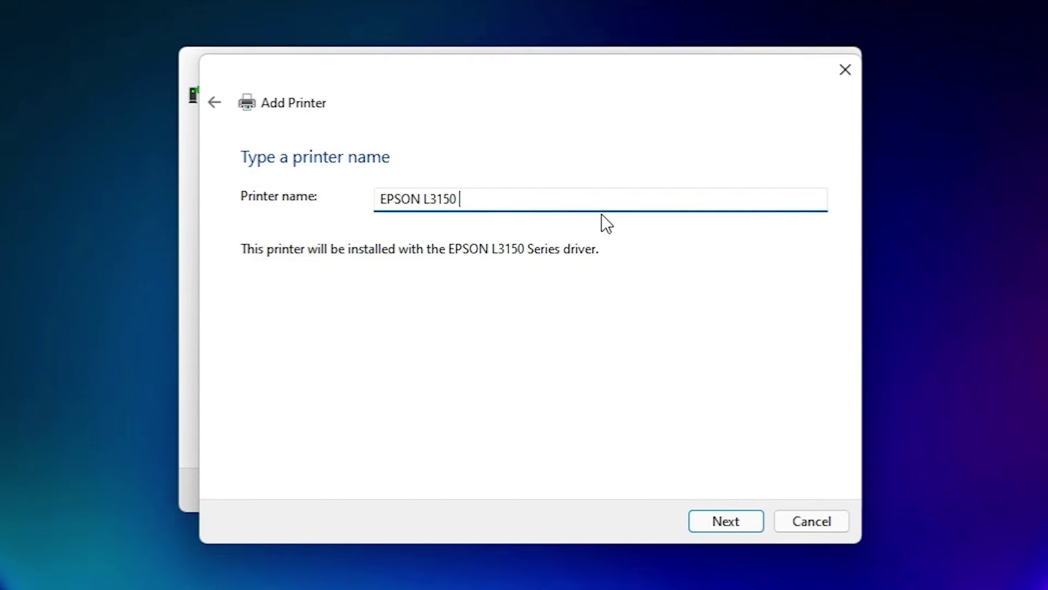
pyautogui.click(726, 525)
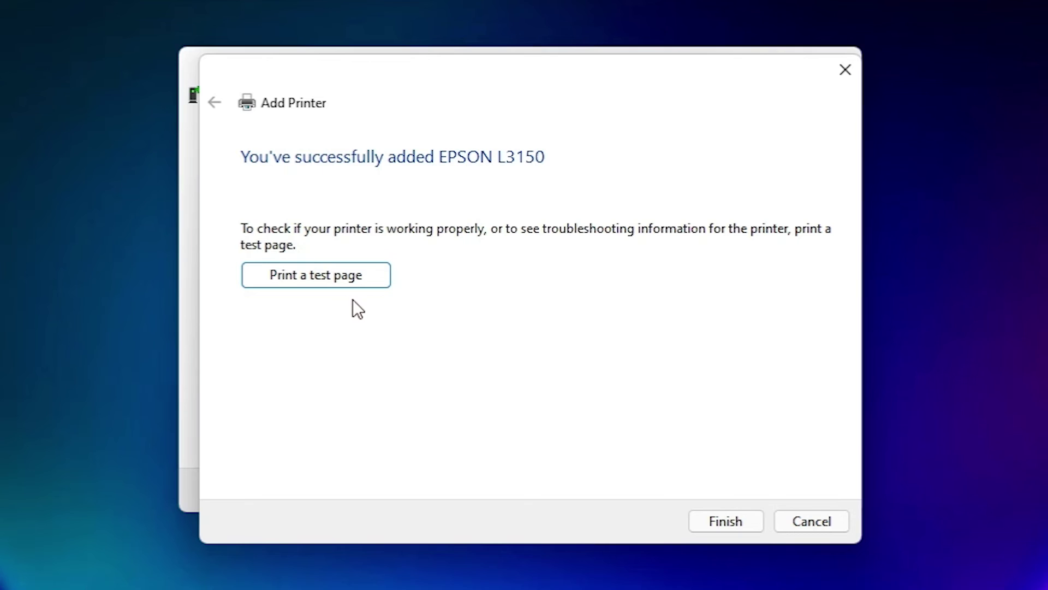
pyautogui.click(733, 519)
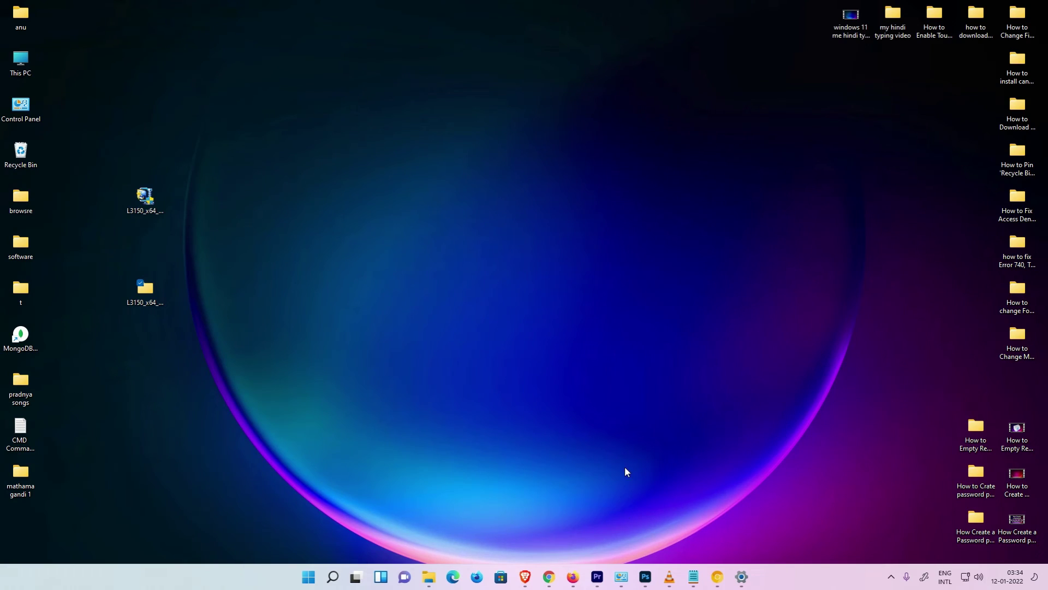
# - Reopen Devices and Printers and select the new EPSON L3150 Multi-Function Printer to view its status
pyautogui.moveTo(620, 574)
pyautogui.click(763, 509)
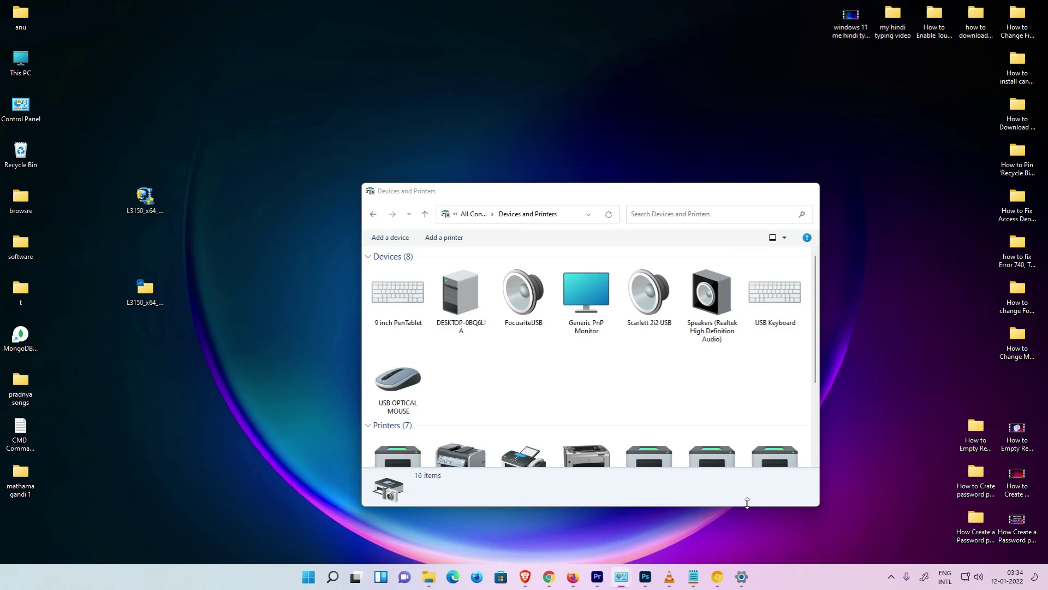
pyautogui.scroll(-5, 639, 384)
pyautogui.click(307, 332)
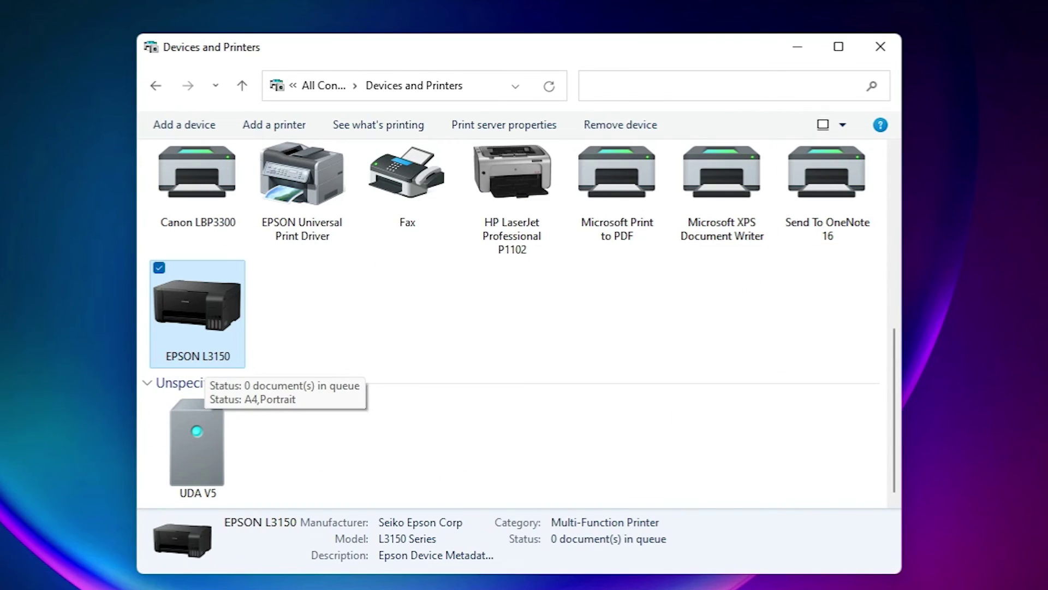